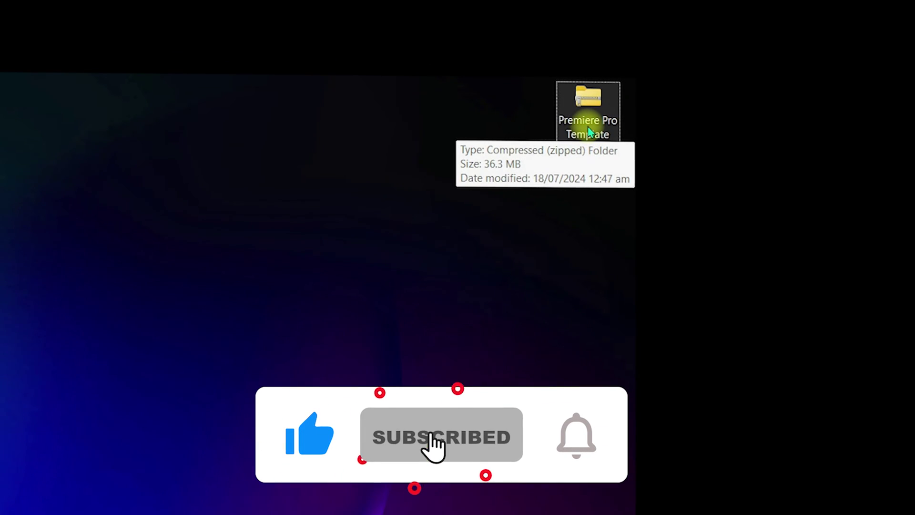
- Open Premiere Pro Template Lower Thirds.zip from the desktop with WinRAR archiver
right_click(575, 132)
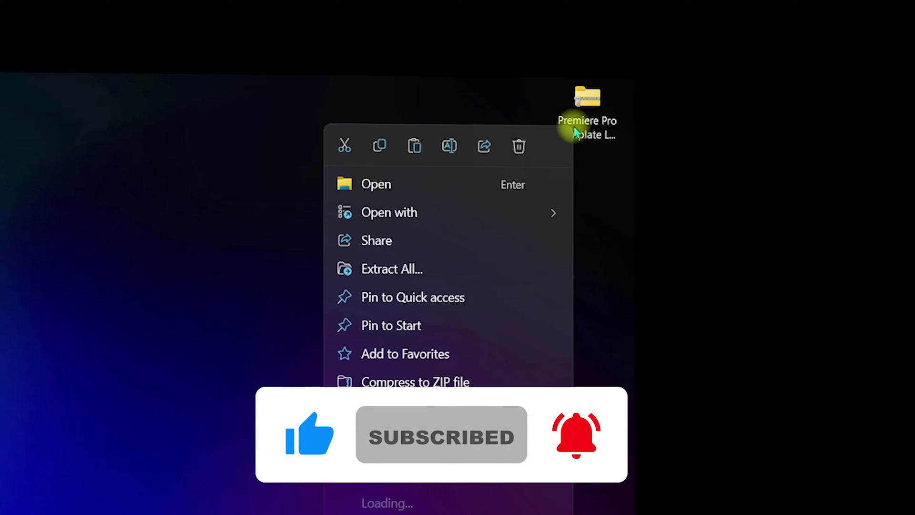
mouse_move(382, 218)
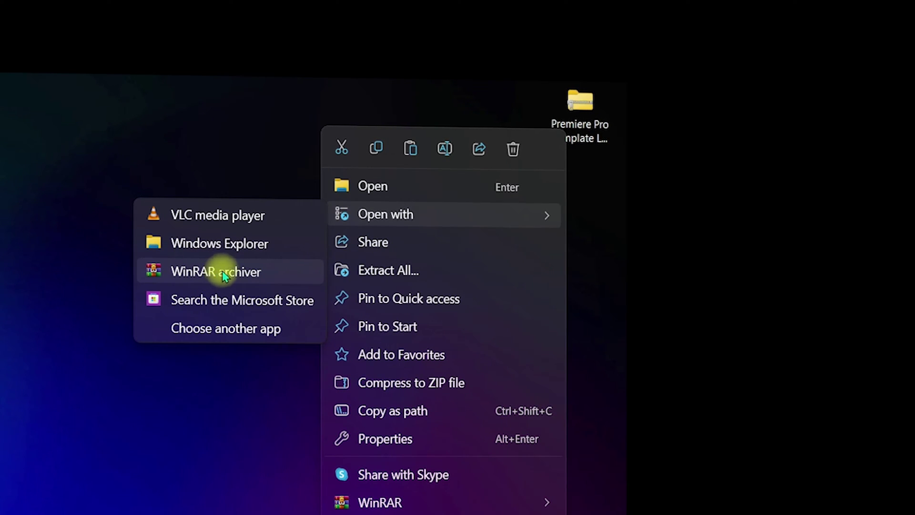
left_click(216, 273)
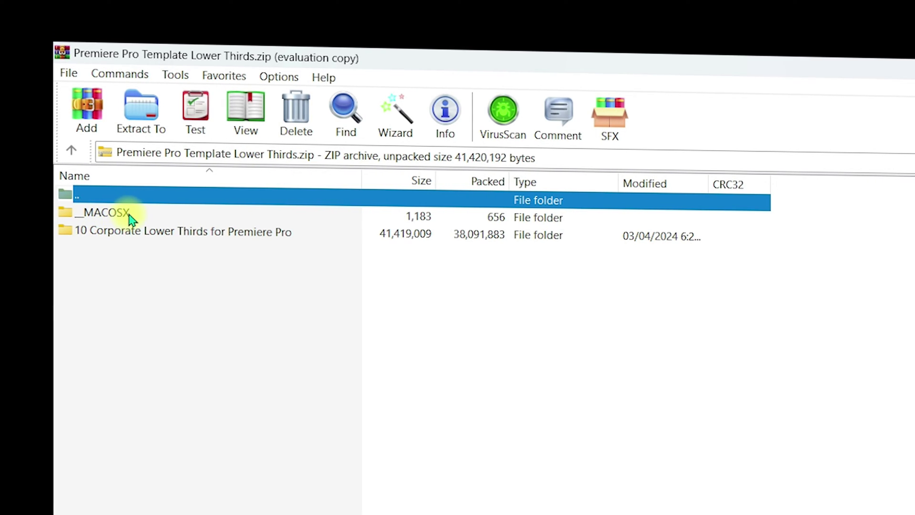
left_click(144, 220)
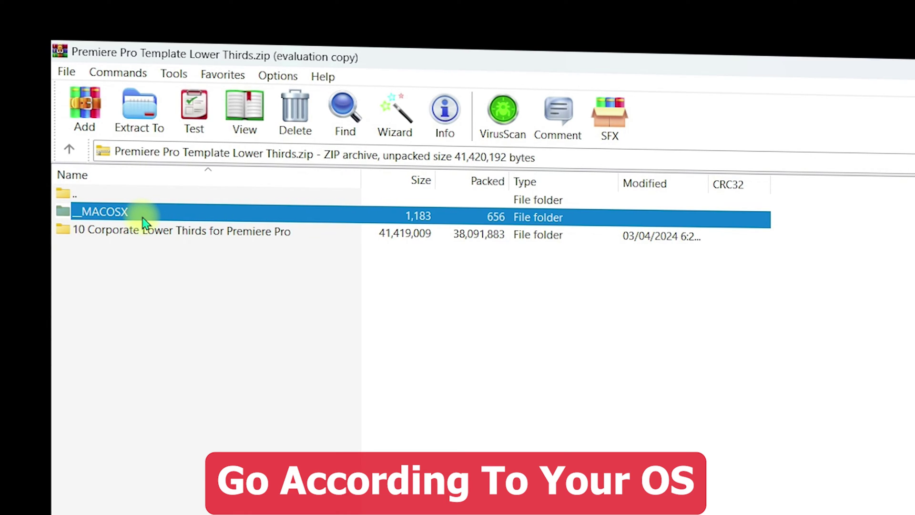
left_click(171, 232)
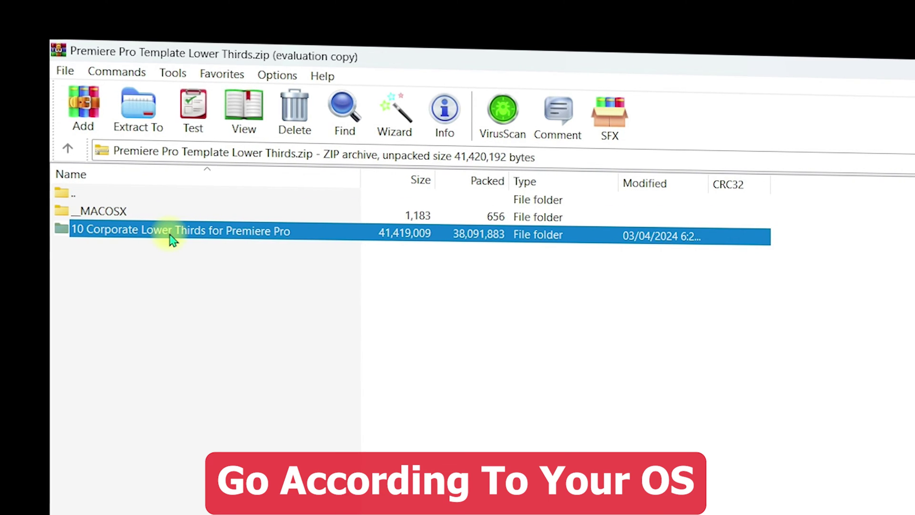
double_click(171, 232)
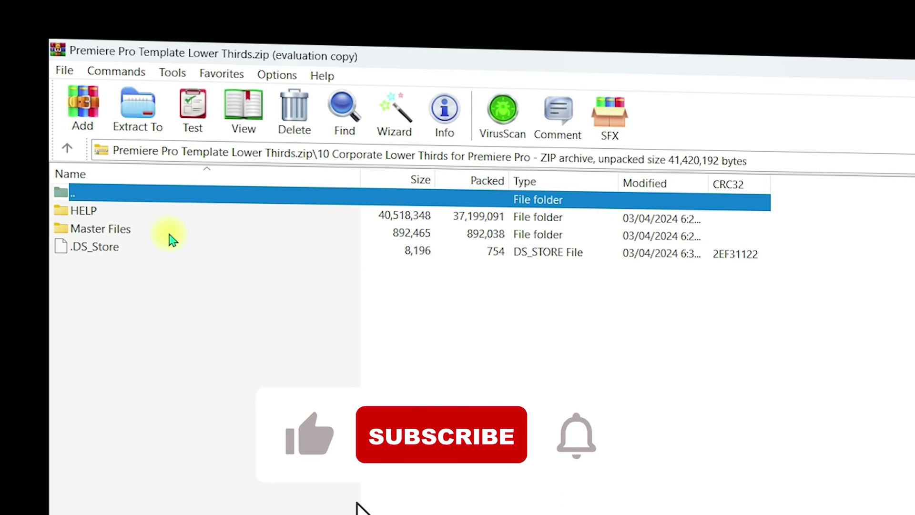
left_click(100, 213)
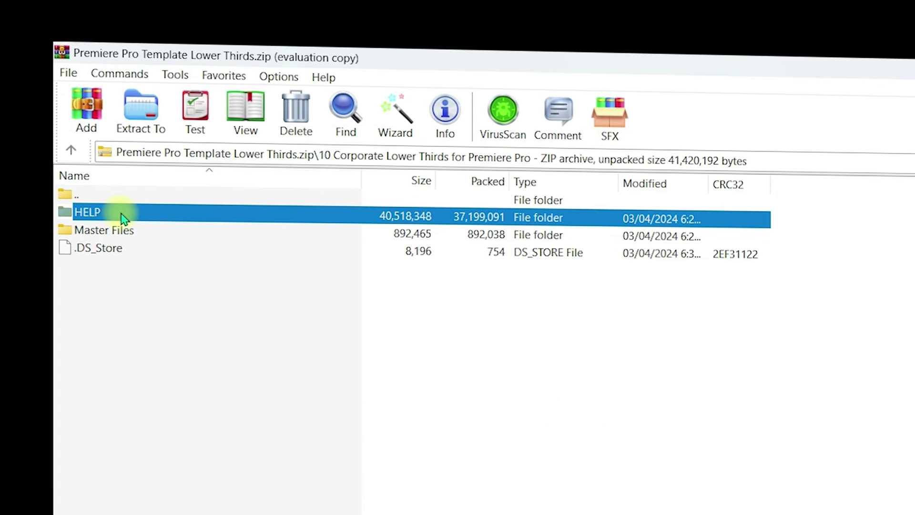
left_click(151, 240)
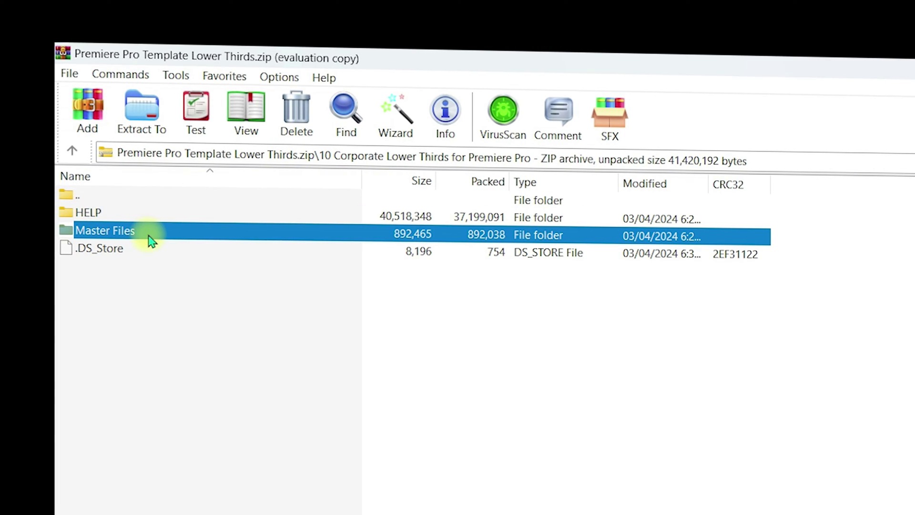
double_click(150, 240)
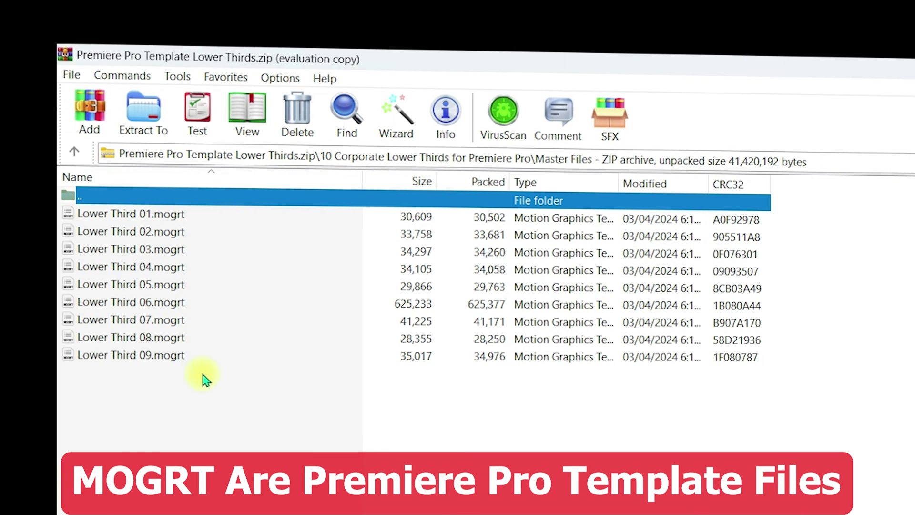
left_click(183, 218)
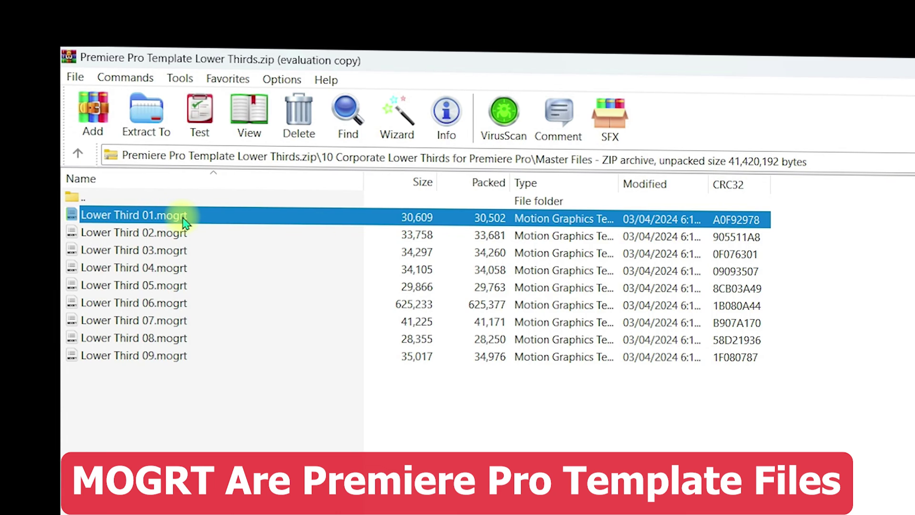
key("BackSpace")
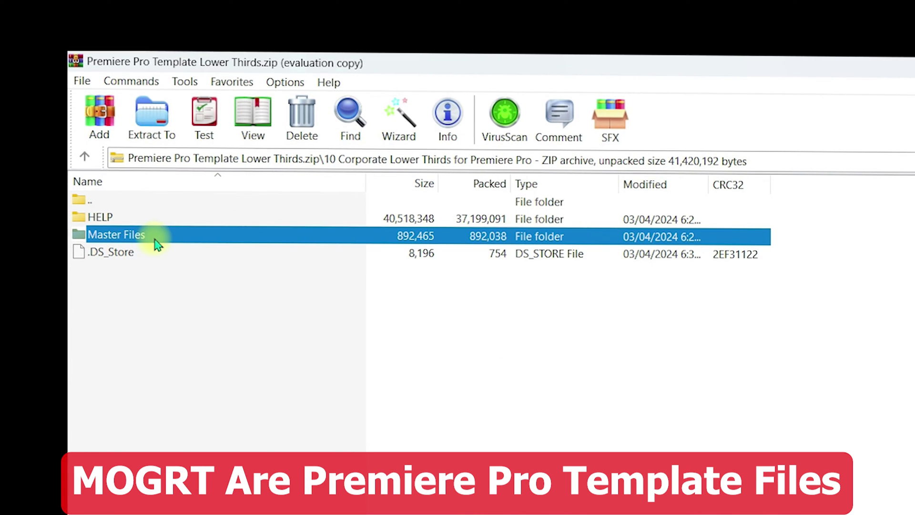
double_click(158, 244)
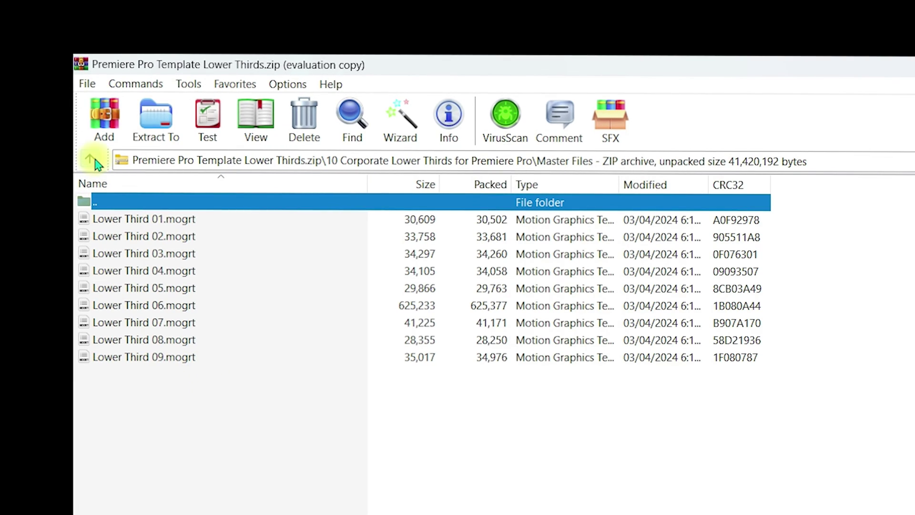
left_click(97, 163)
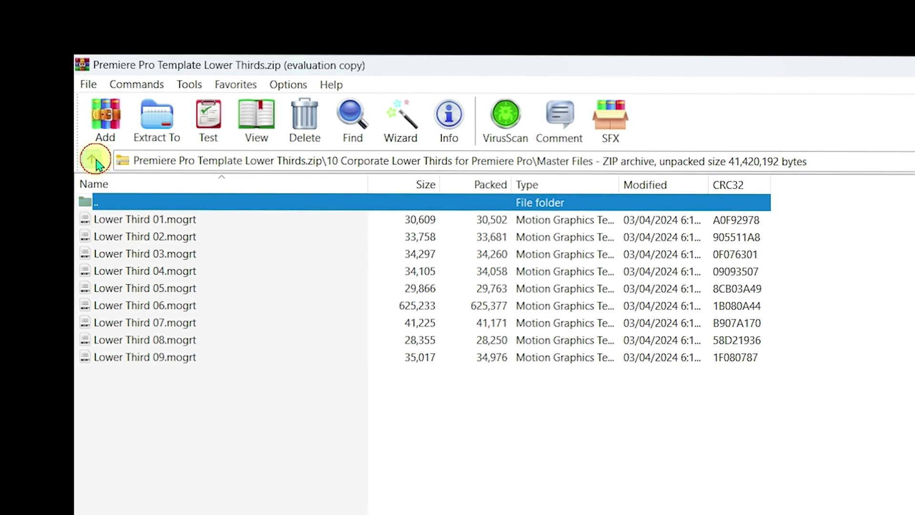
left_click(93, 161)
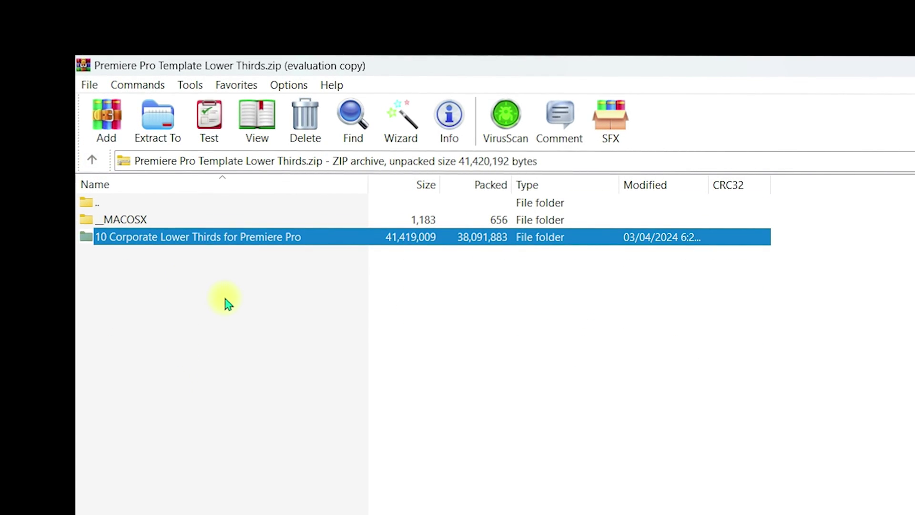
left_click(149, 218)
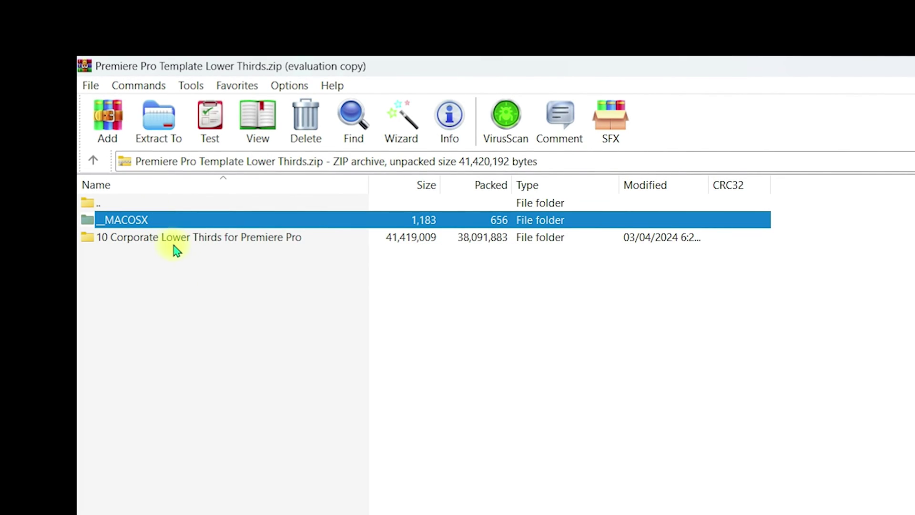
left_click(185, 239)
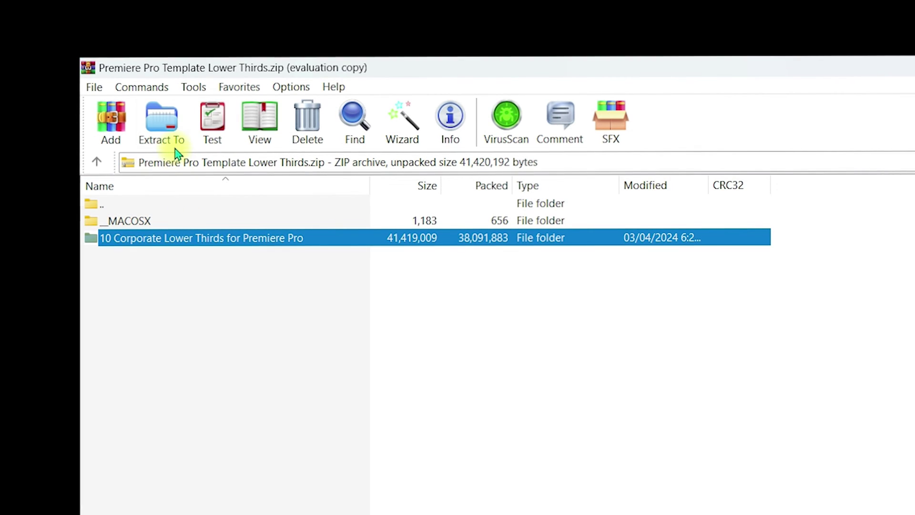
- Extract the 10 Corporate Lower Thirds for Premiere Pro folder to the Desktop
left_click(171, 134)
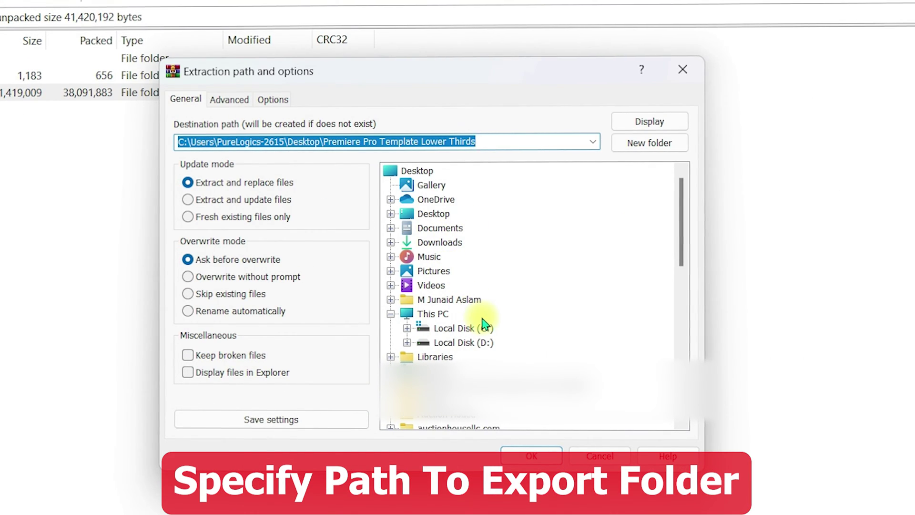
left_click(439, 215)
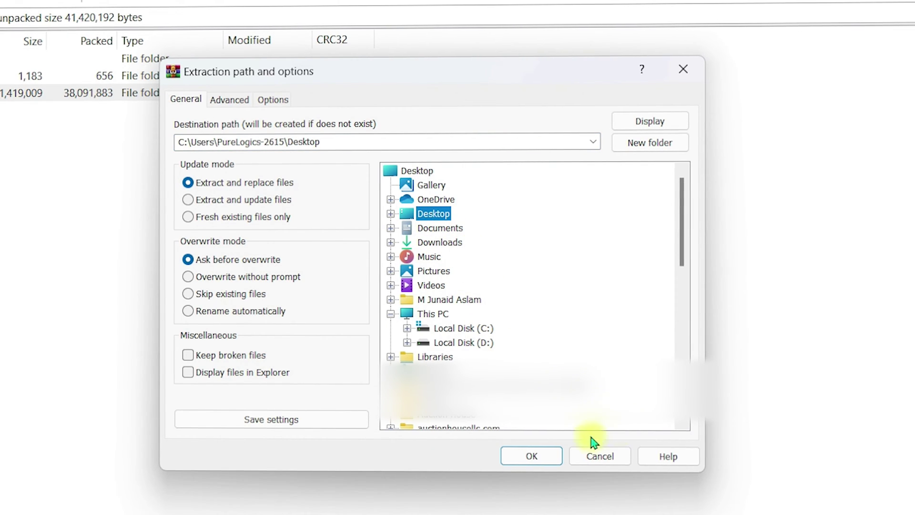
left_click(532, 456)
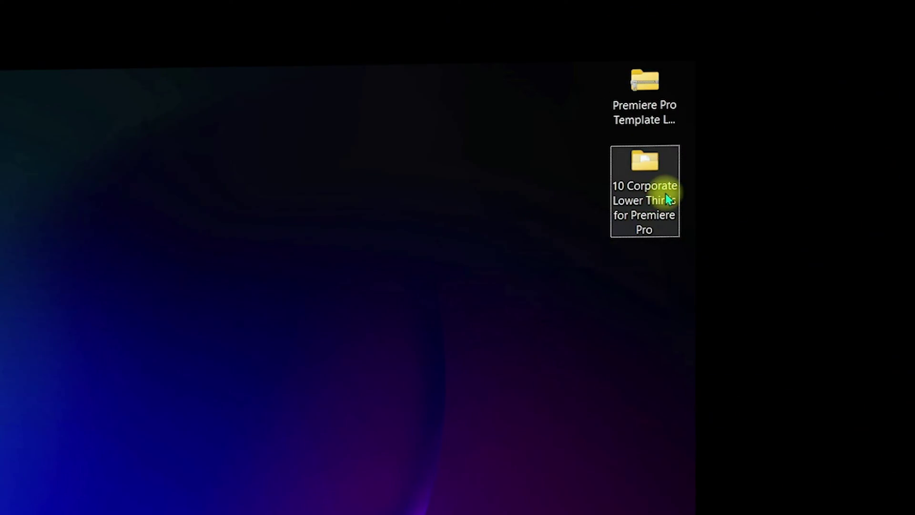
left_click(660, 205)
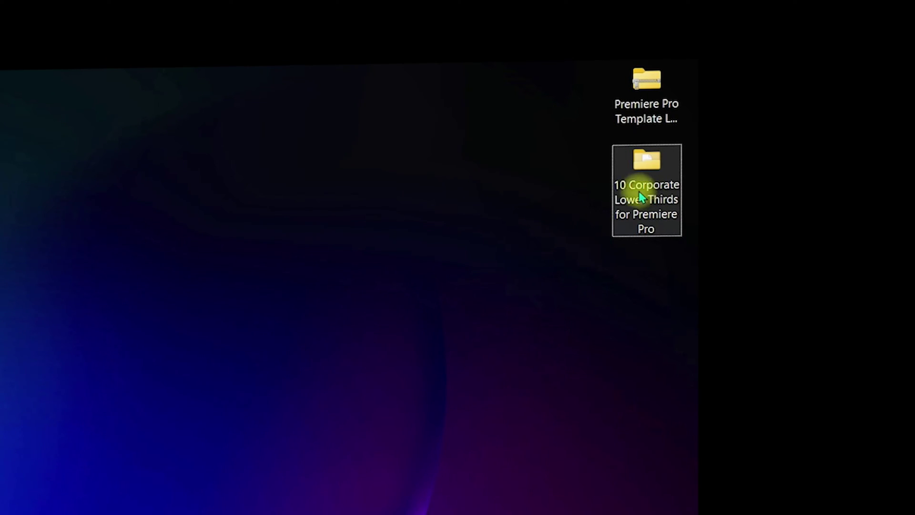
- Open the extracted lower thirds folder and then its Master Files subfolder
double_click(636, 184)
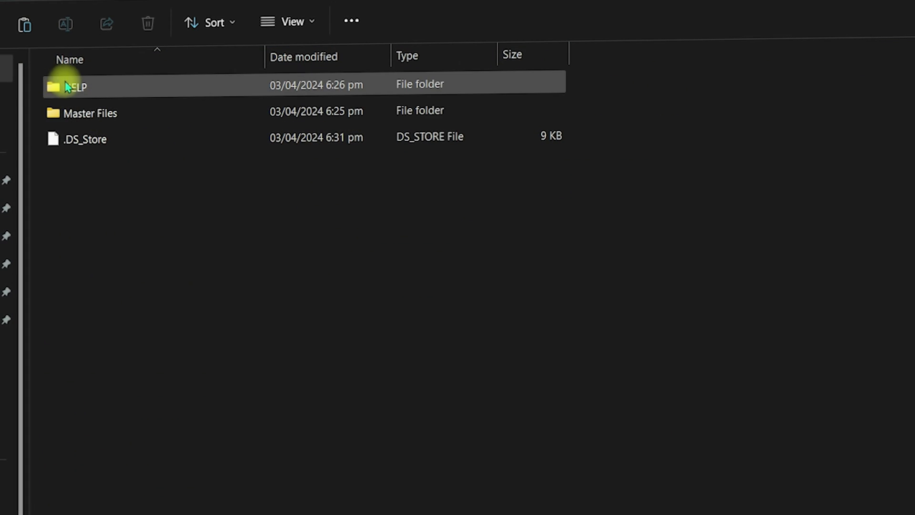
double_click(136, 114)
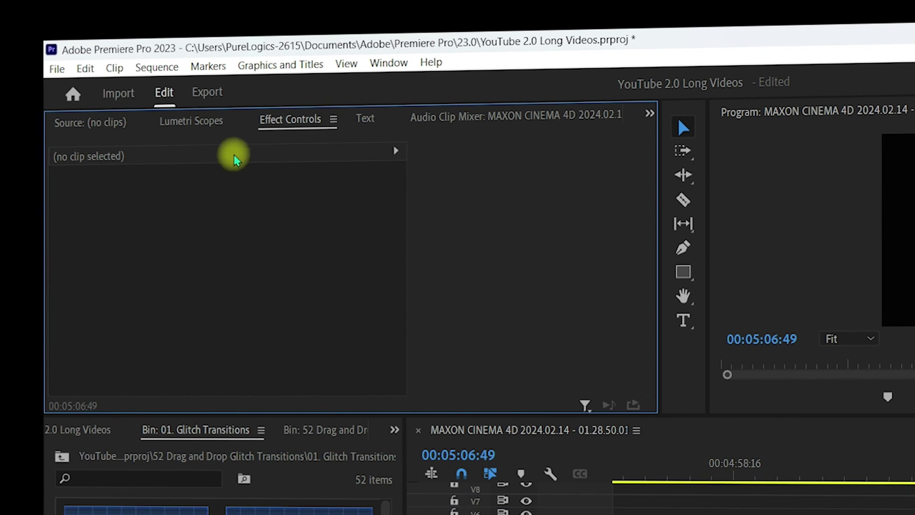
- Keep Mercury Playback Engine GPU Acceleration (OpenCL) as renderer in Project Settings > General
left_click(56, 68)
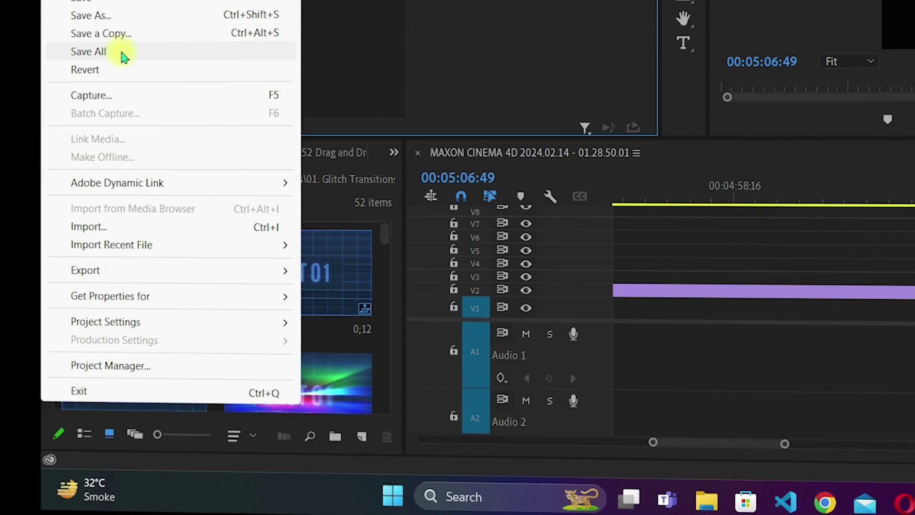
mouse_move(159, 323)
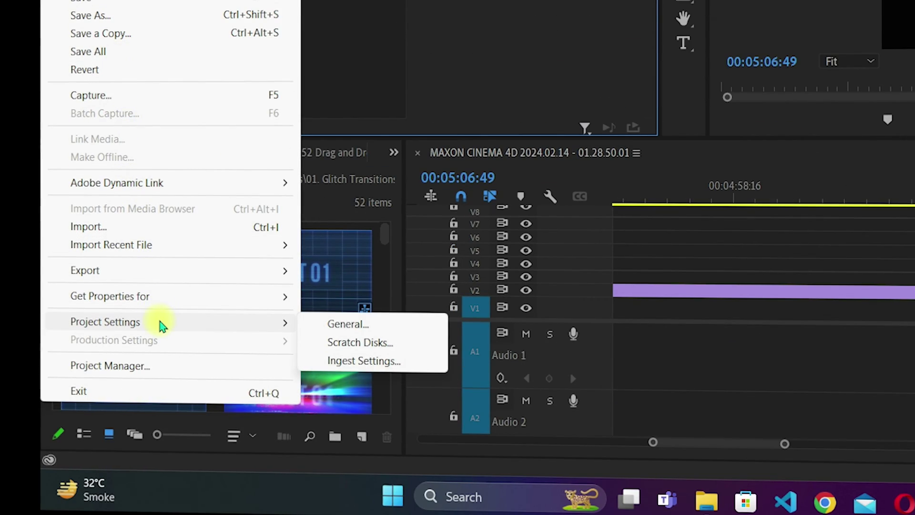
left_click(366, 328)
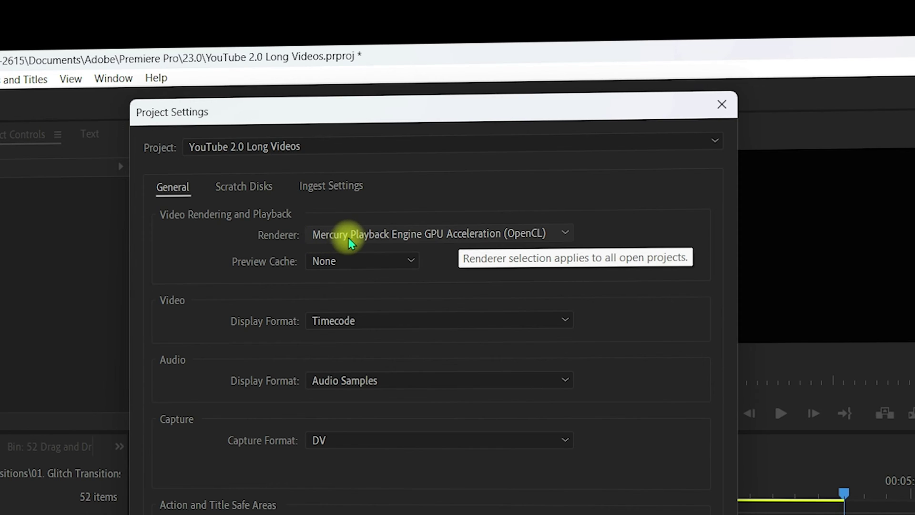
left_click(527, 238)
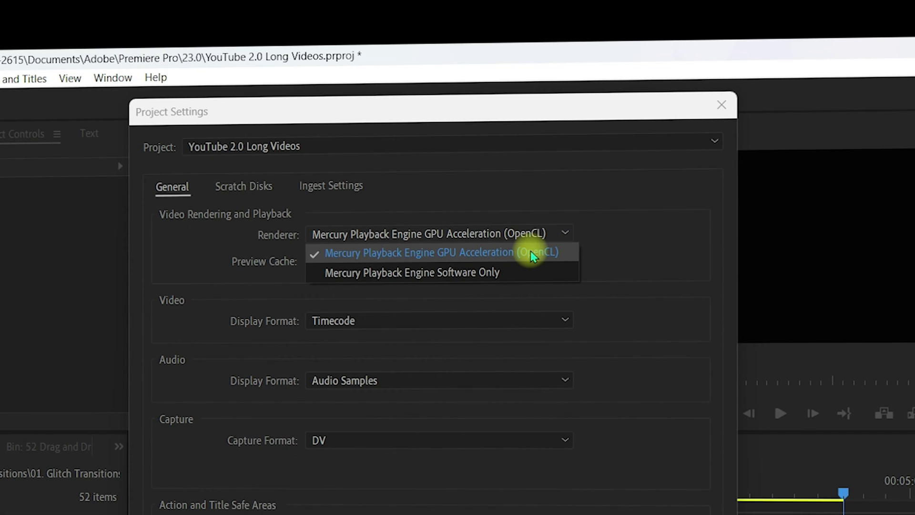
left_click(480, 251)
left_click(576, 377)
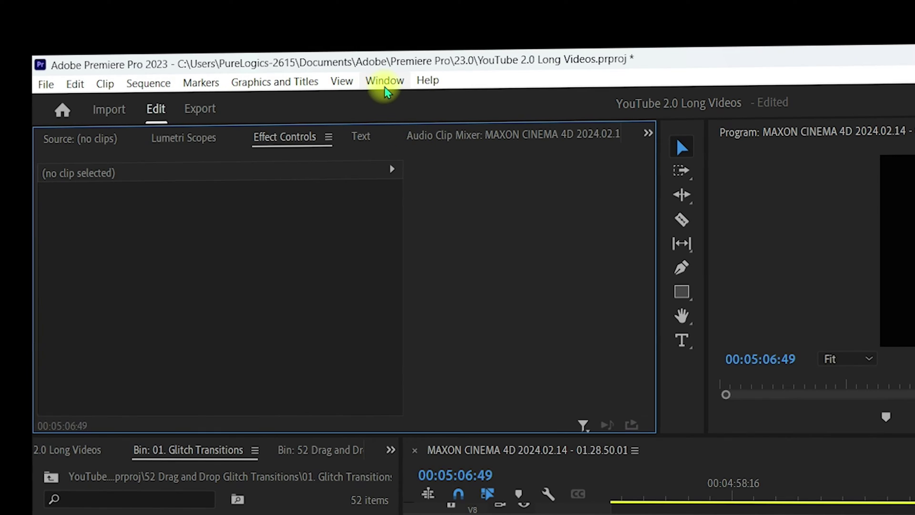
left_click(384, 82)
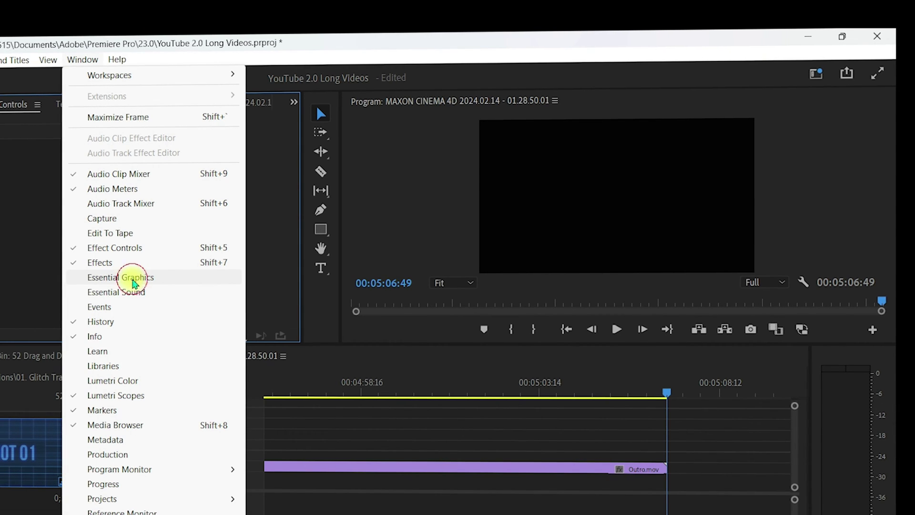
- Enable the Essential Graphics panel from the Window menu and verify it is checked
left_click(133, 280)
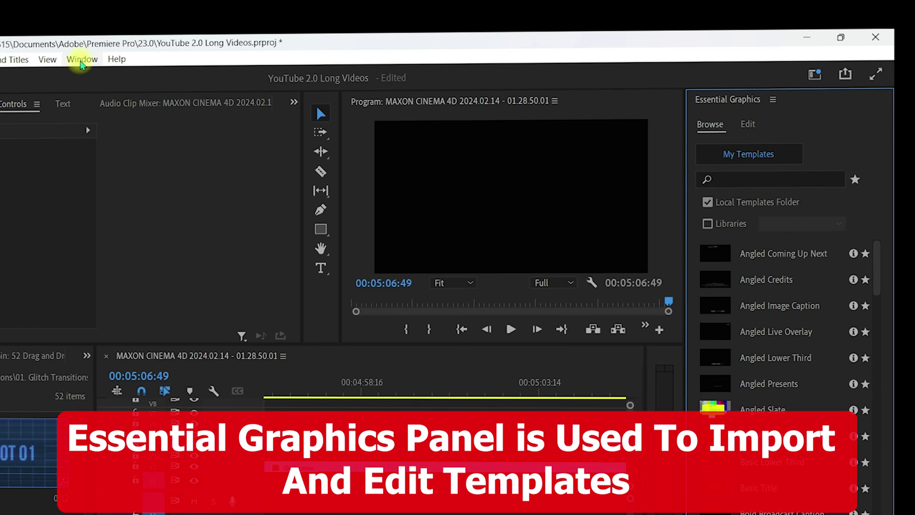
left_click(82, 59)
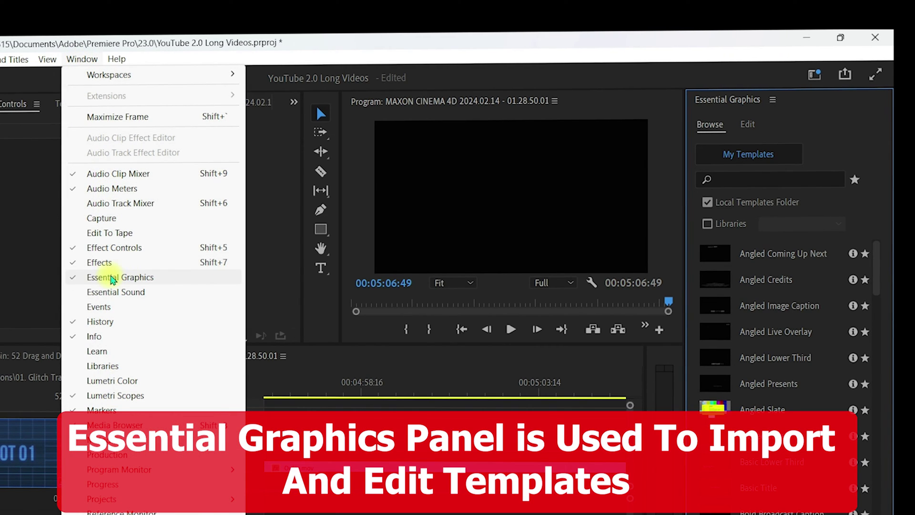
left_click(112, 278)
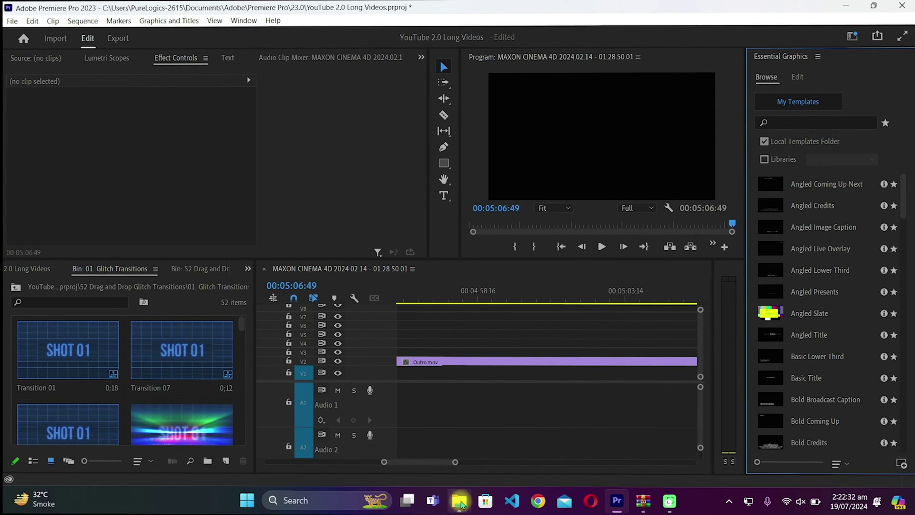
- Bring the Master Files Explorer window forward and restore it to a smaller size
mouse_move(459, 501)
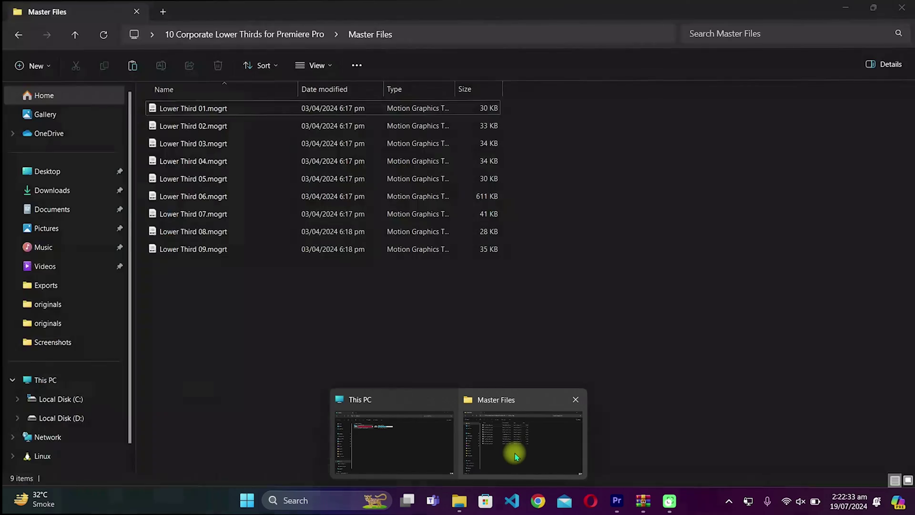
left_click(515, 455)
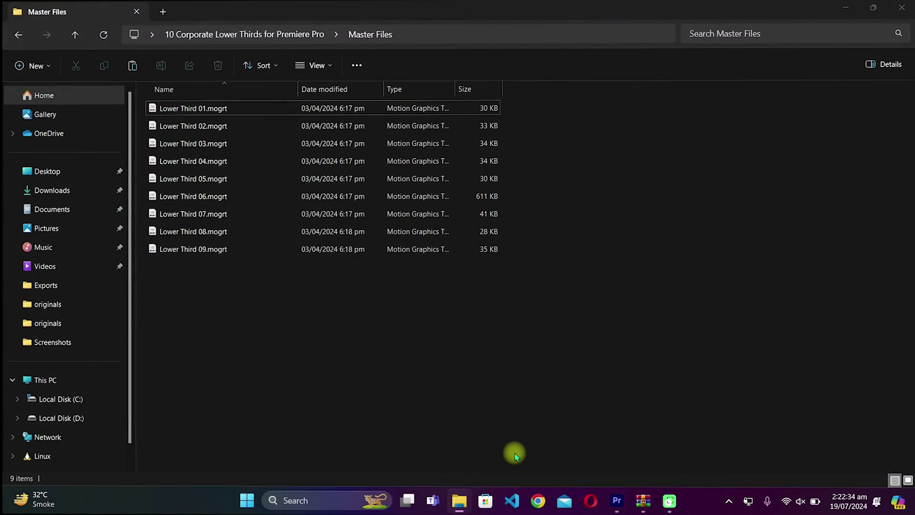
double_click(436, 16)
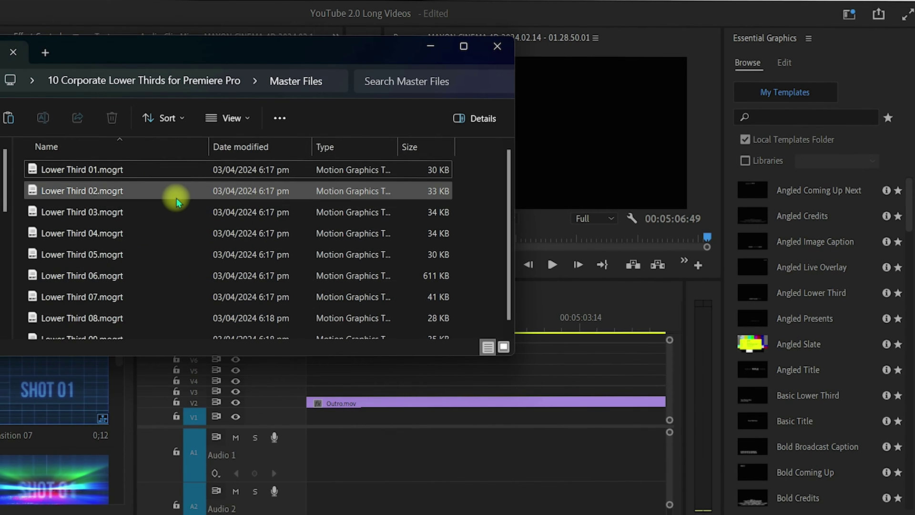
- Select all nine Lower Third .mogrt files and drag them toward Premiere Pro
left_click(113, 173)
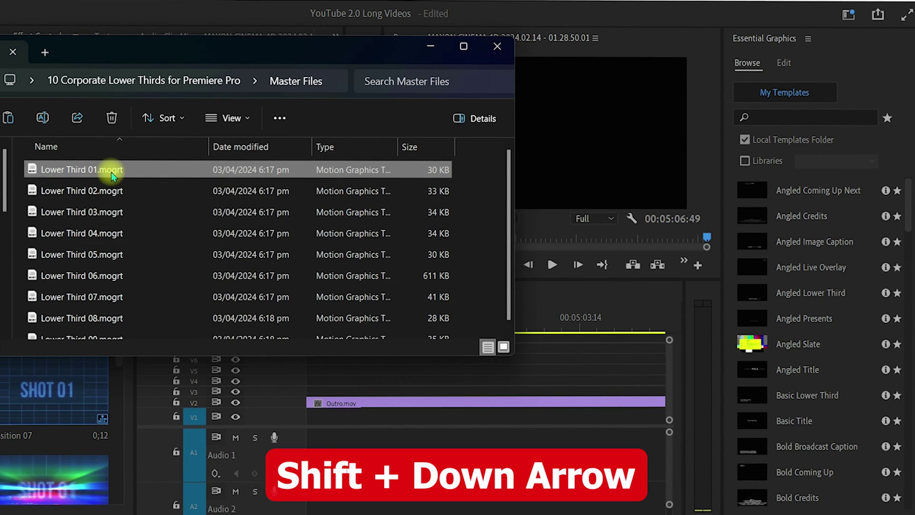
key("shift+Down")
key("shift+Down")
key("shift+Down")
key("shift+Down")
key("shift+Down")
key("shift+Down")
key("shift+Down")
key("shift+Down")
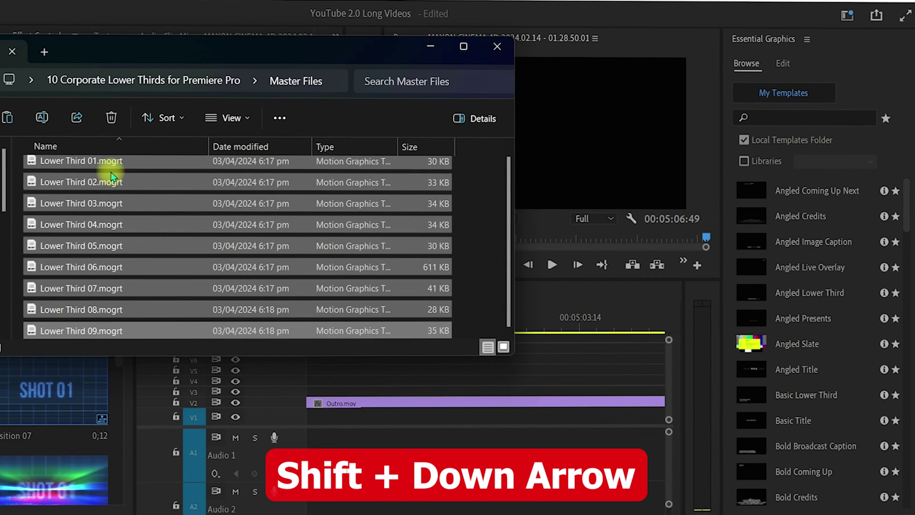
left_click(476, 216)
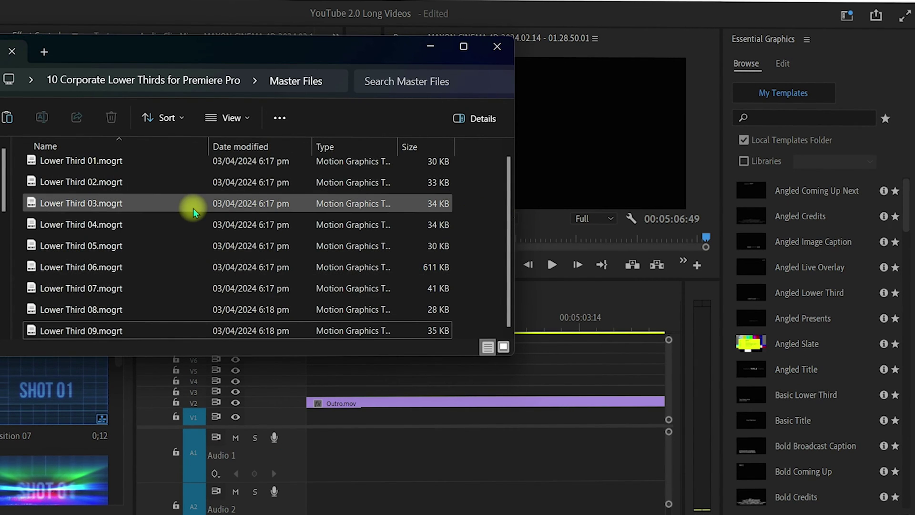
scroll(148, 179, "up", 1)
left_click(98, 175)
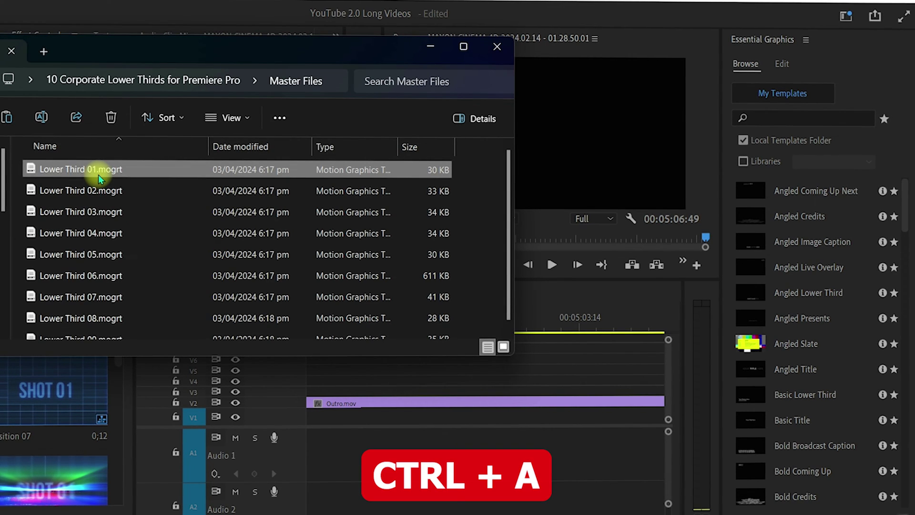
key("ctrl+a")
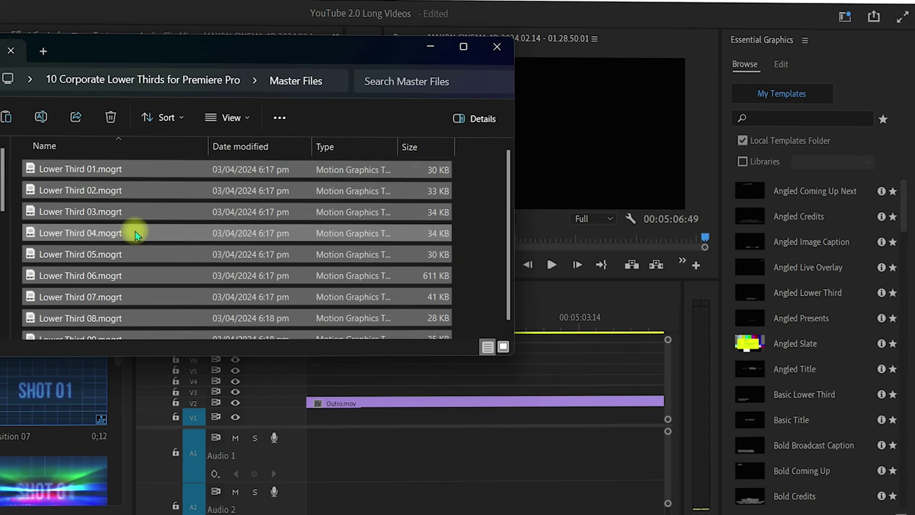
left_click_drag(136, 233, 811, 328)
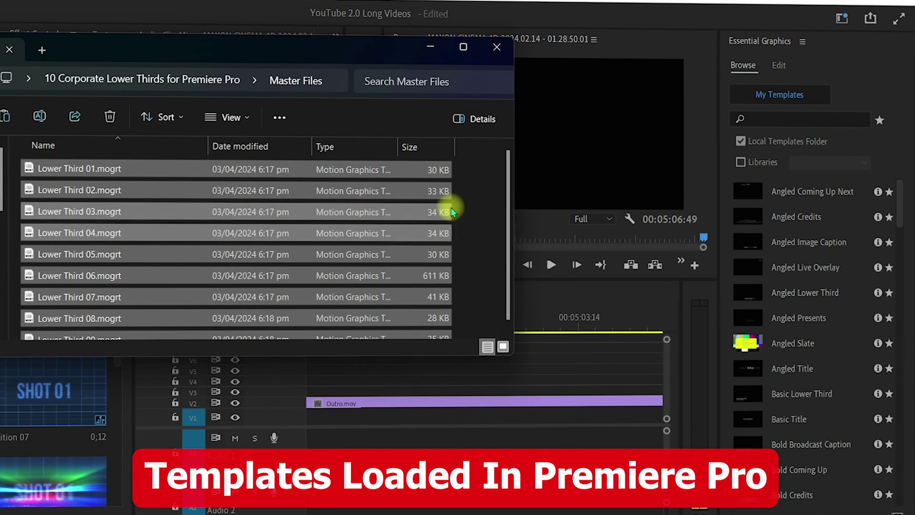
- Maximize Master Files, try dropping the nine .mogrt files on Premiere's timeline, reselect Lower Third 01
left_click(463, 47)
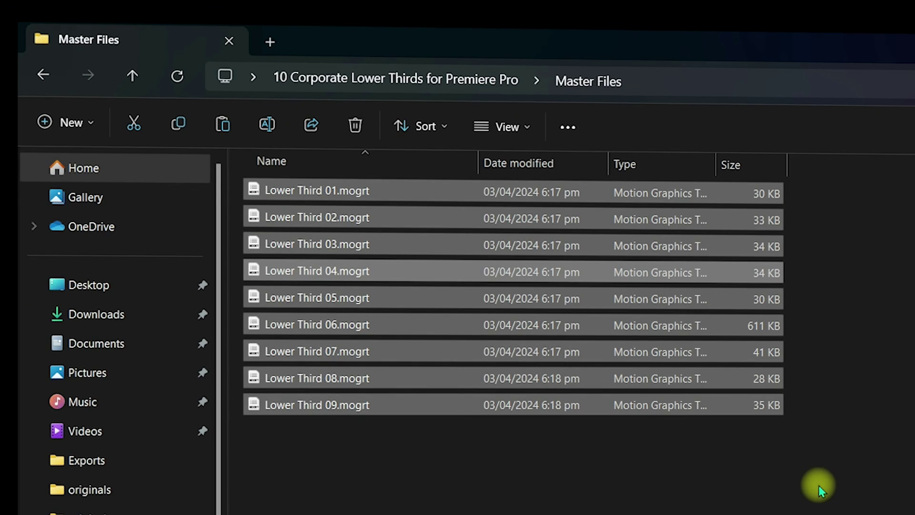
left_click(456, 328)
left_click_drag(642, 491, 364, 184)
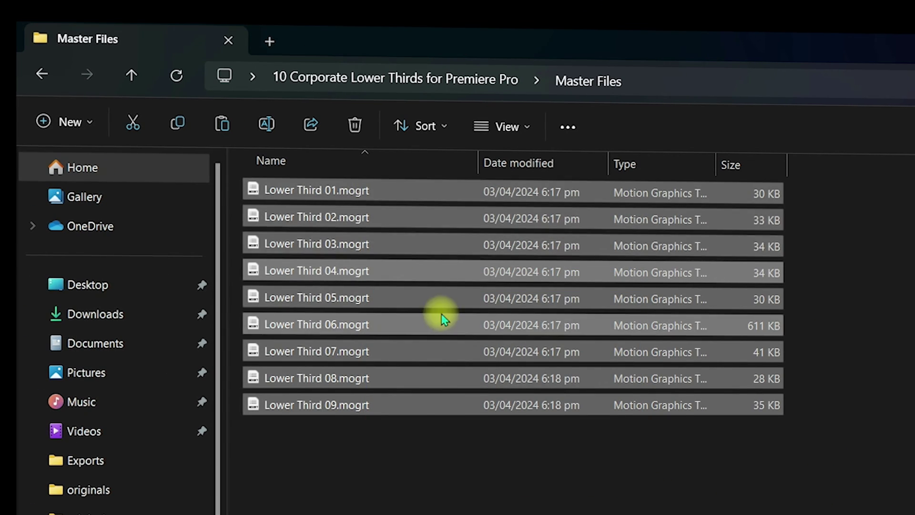
left_click_drag(372, 320, 914, 514)
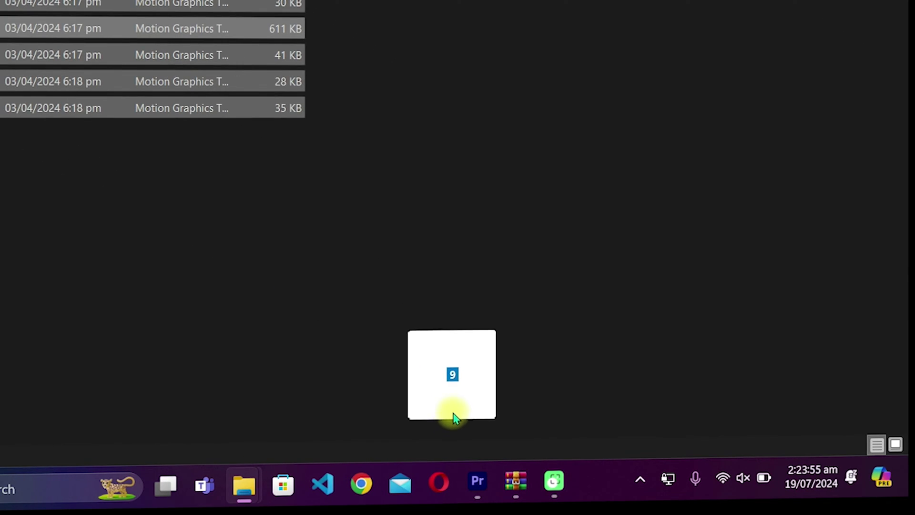
left_click_drag(452, 418, 547, 164)
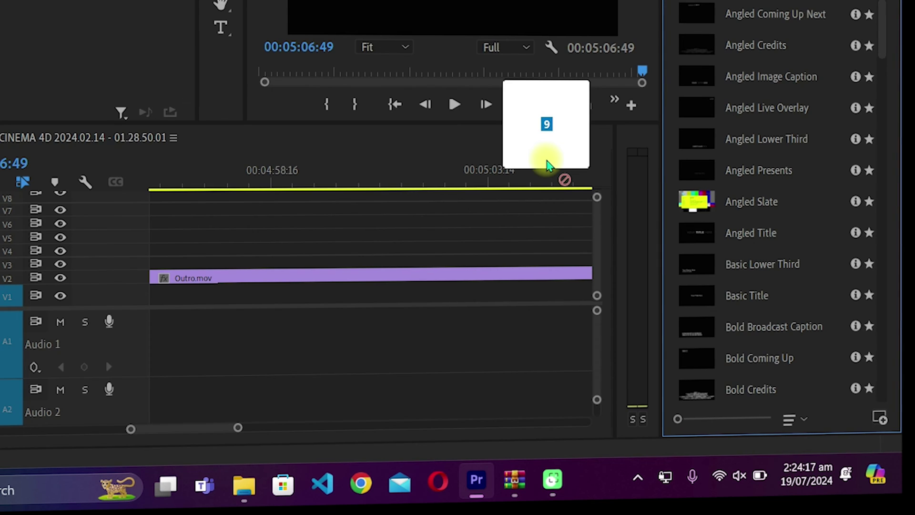
left_click_drag(547, 165, 547, 165)
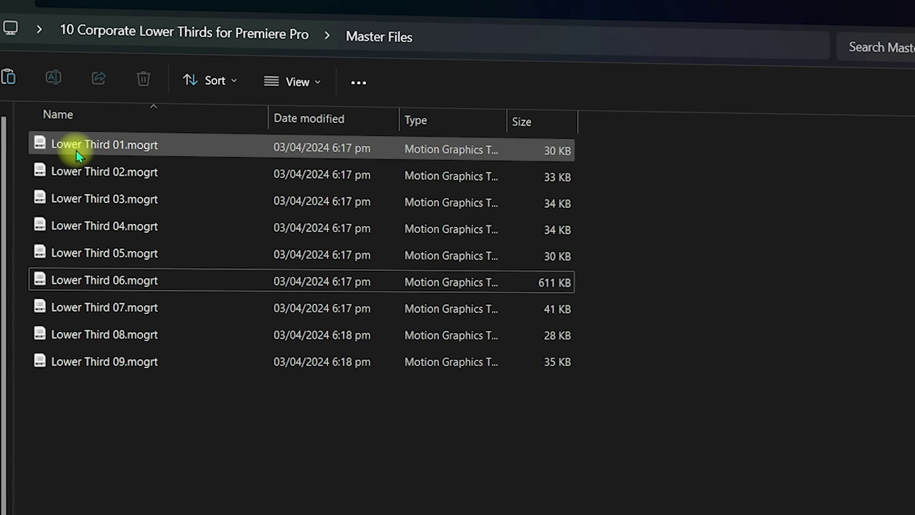
left_click(72, 150)
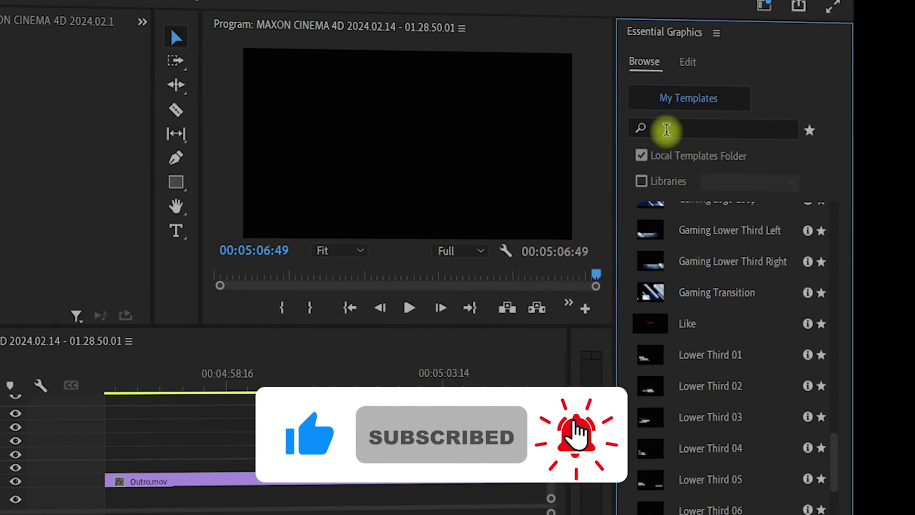
- Search the Essential Graphics templates for 'lower 0' to show only Lower Third 01–09
left_click(771, 145)
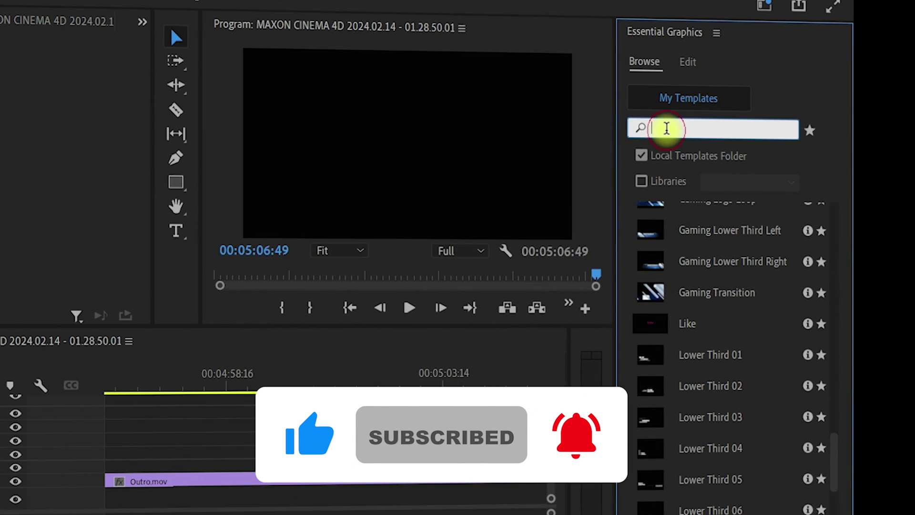
type("lower")
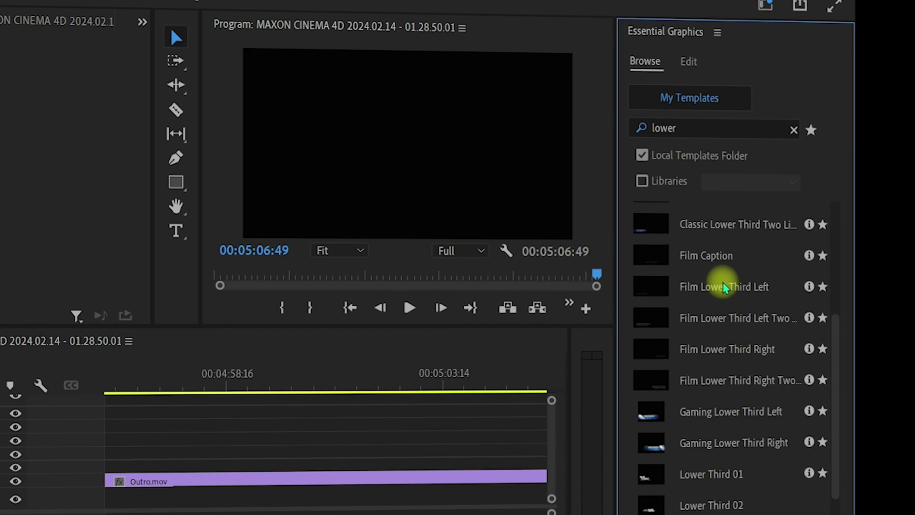
scroll(724, 285, "up", 10)
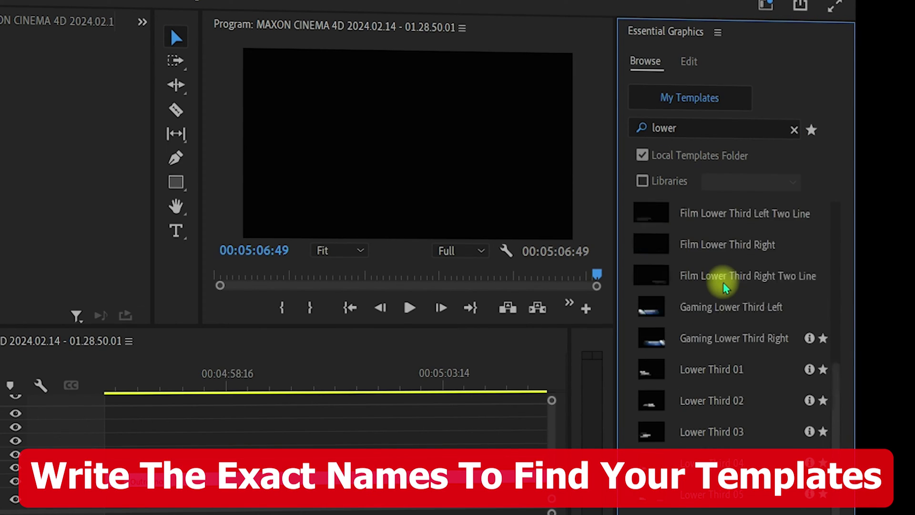
scroll(724, 288, "down", 8)
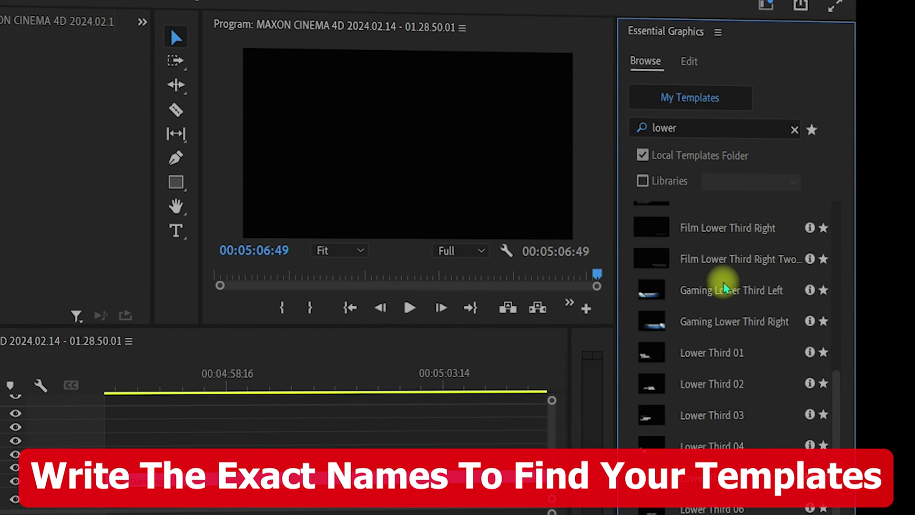
scroll(724, 287, "down", 3)
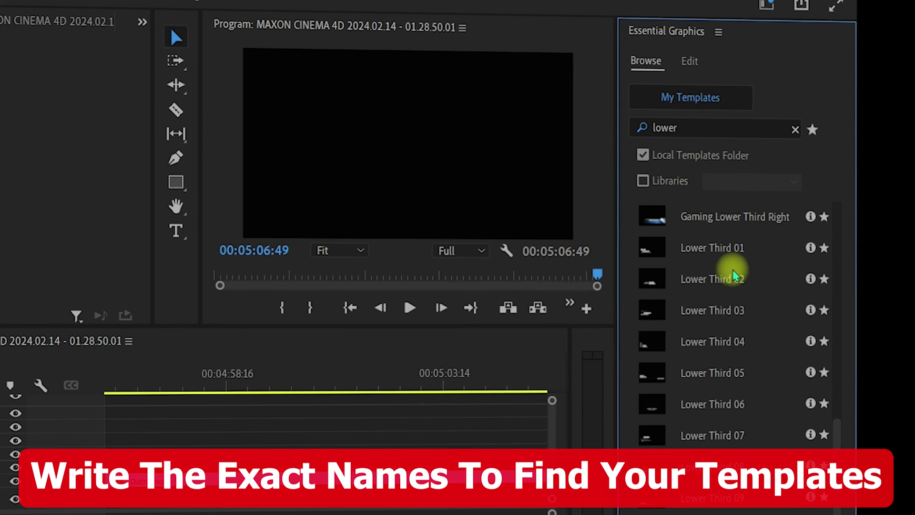
left_click(697, 128)
type("0")
key("Return")
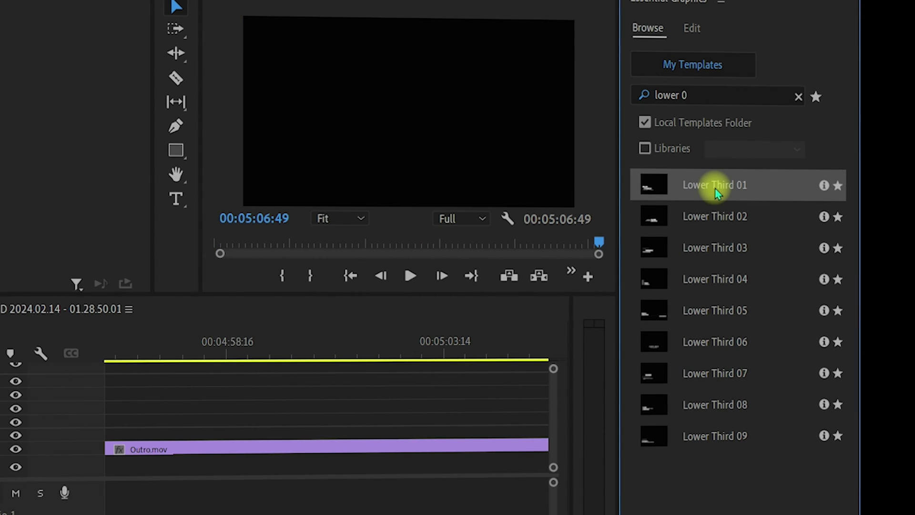
- Drag Lower Third 01 onto track V3 above Outro.mov and select the clip
left_click_drag(719, 188, 128, 439)
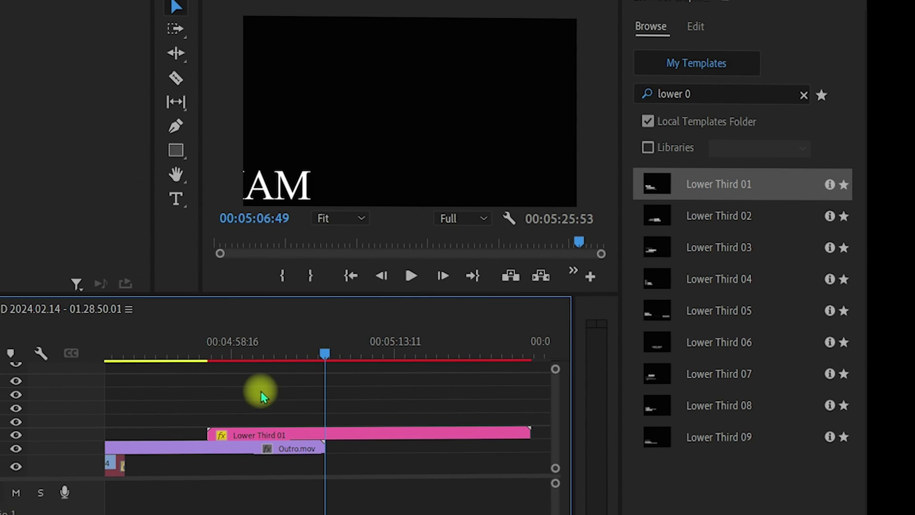
left_click(275, 435)
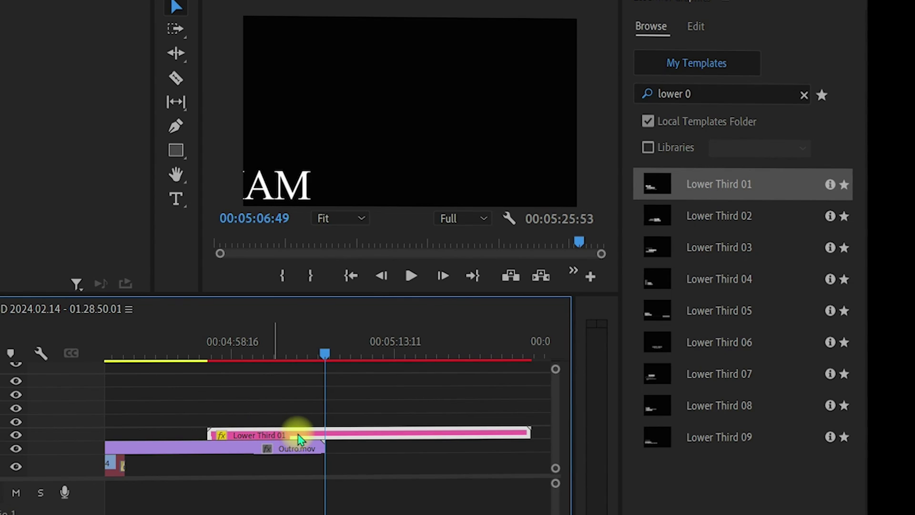
left_click(364, 461)
left_click(295, 436)
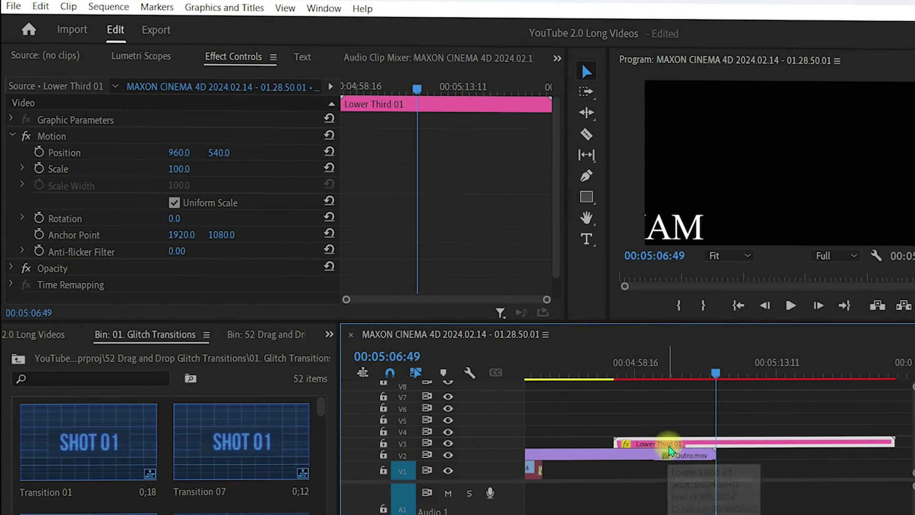
- Set the Lower Third 01 clip's Motion Scale to 50 in Effect Controls
left_click(236, 58)
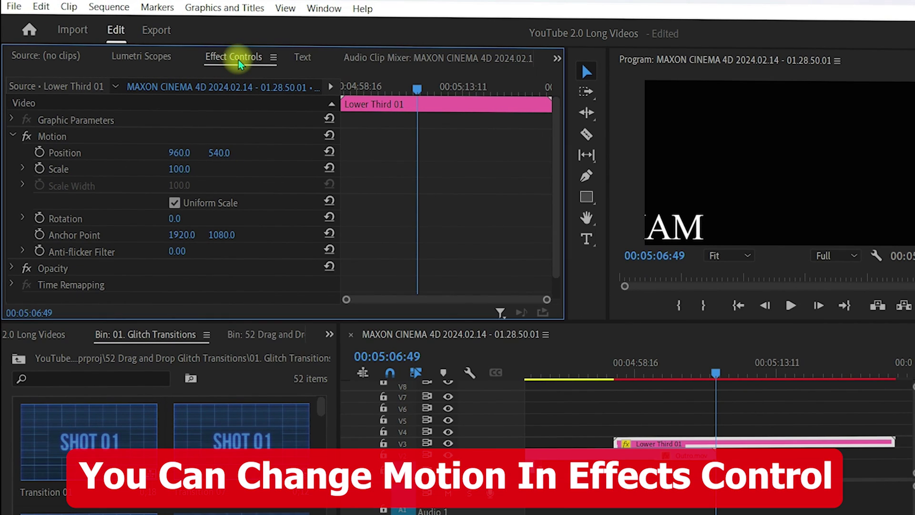
left_click(54, 138)
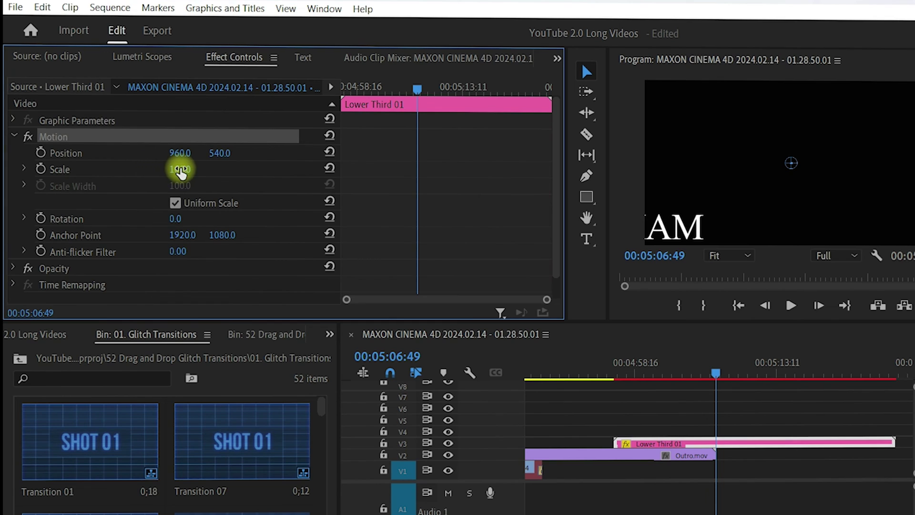
left_click(180, 168)
type("50")
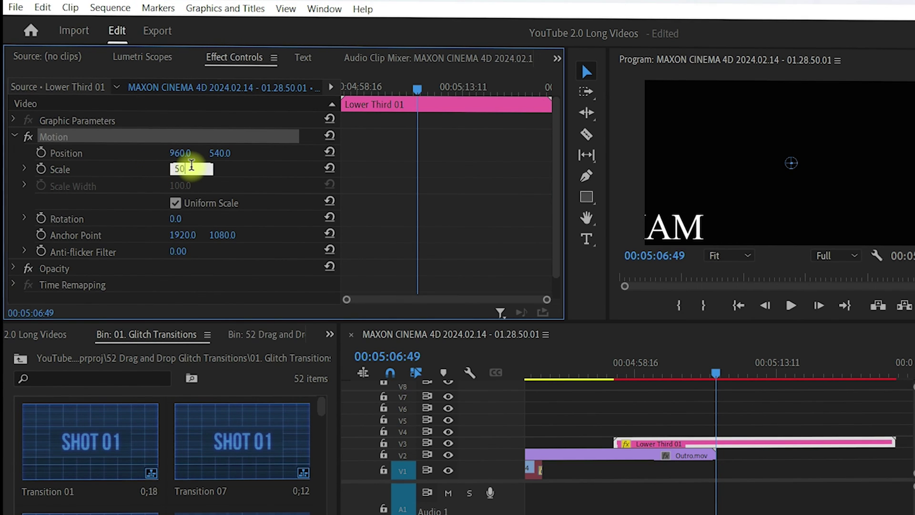
key("Return")
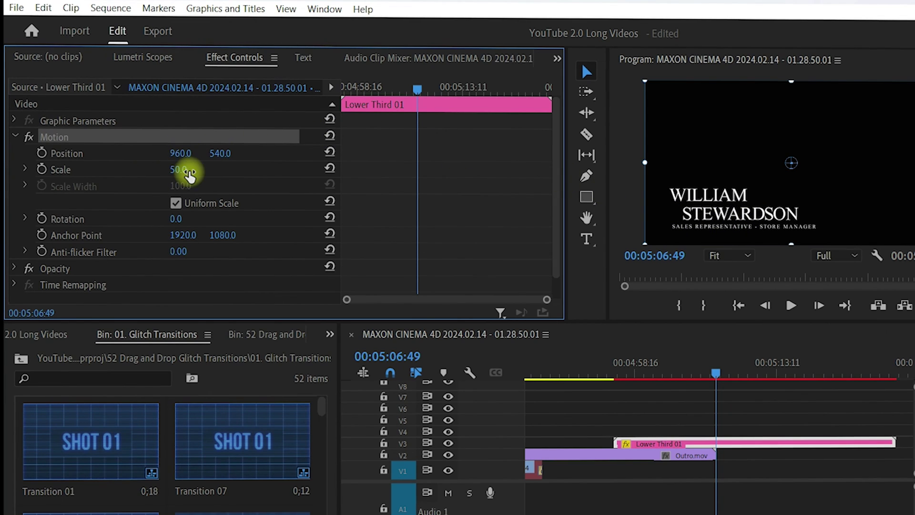
- Restore Scale to 50 after scrubbing it, and return Position X to 960
mouse_move(181, 169)
left_mouse_down()
mouse_move(157, 170)
mouse_move(190, 168)
mouse_move(186, 176)
left_mouse_up()
left_click(190, 168)
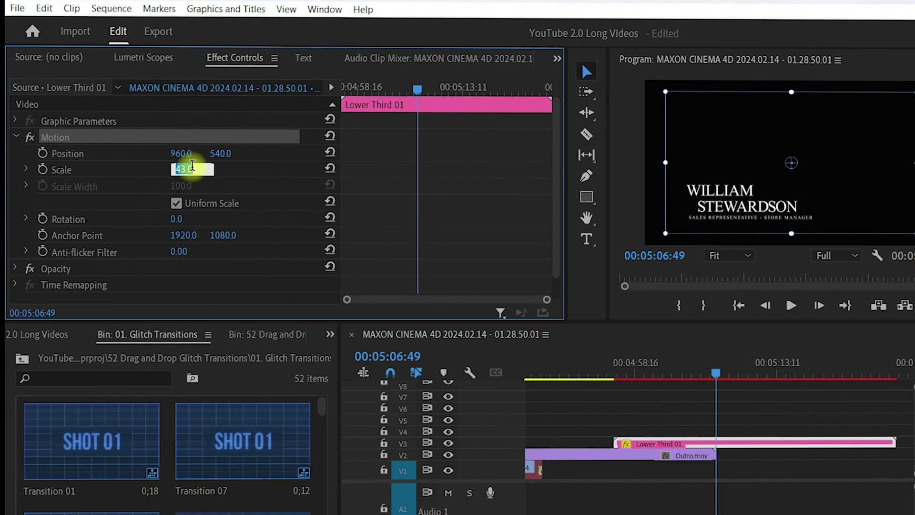
type("50")
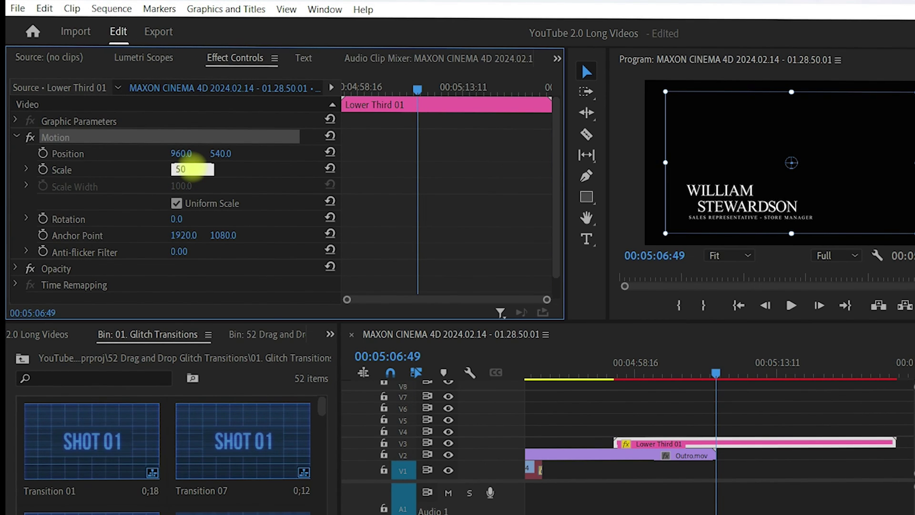
key("Return")
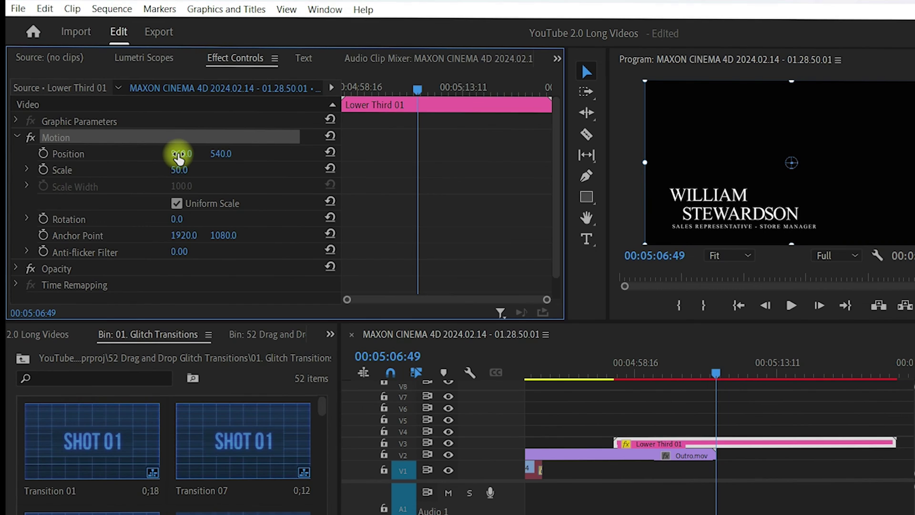
mouse_move(179, 153)
left_mouse_down()
mouse_move(374, 170)
mouse_move(265, 171)
mouse_move(150, 204)
mouse_move(147, 153)
mouse_move(191, 152)
left_mouse_up()
key("ctrl+z")
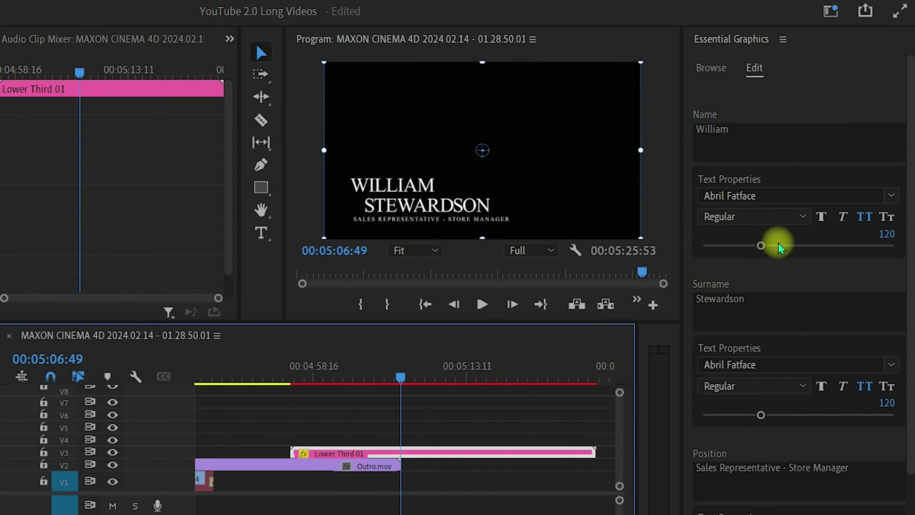
- Replace the lower third's name line text with FLIXITY
left_click(744, 133)
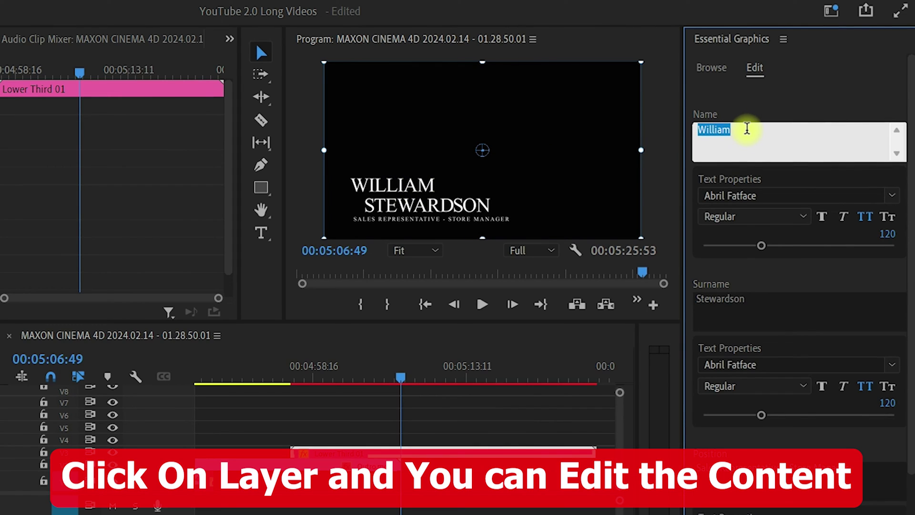
key("ctrl+a")
type("FLIXITY")
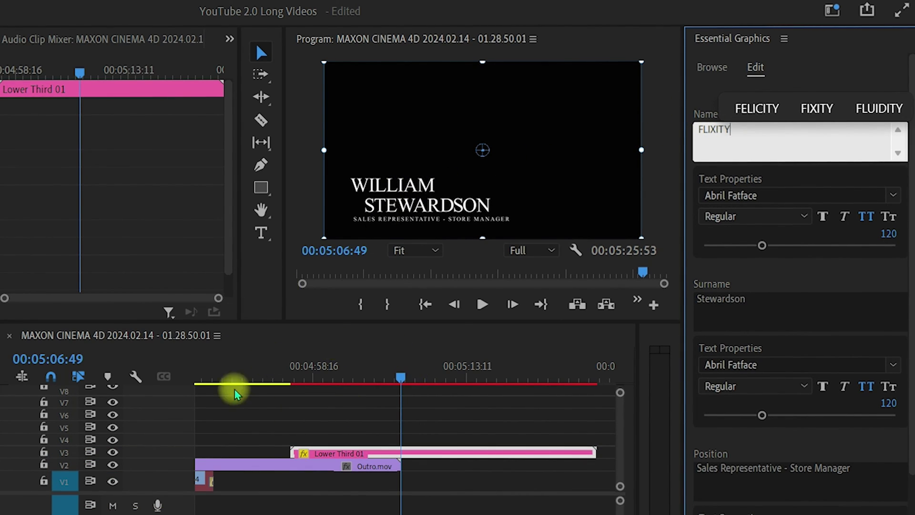
left_click(362, 412)
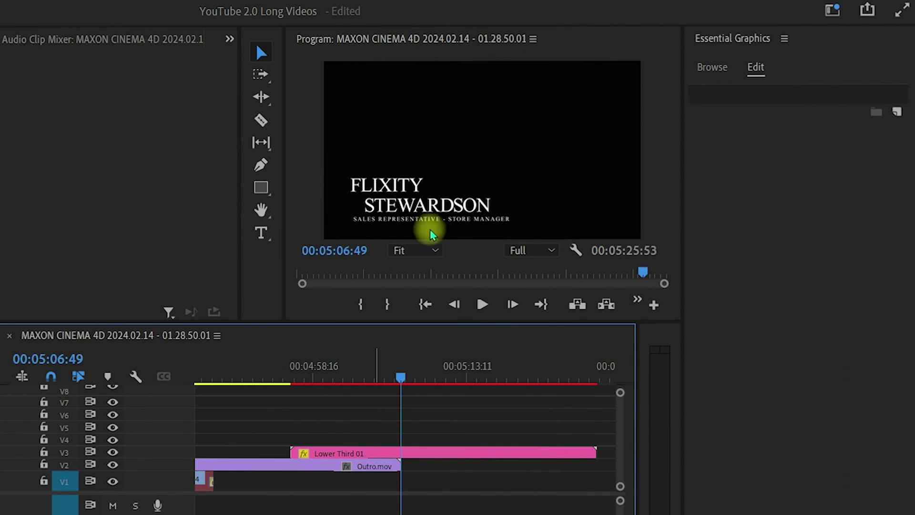
- Set the name line font to Arial Black, toggle faux bold and italic, and raise size to 126
left_click(417, 453)
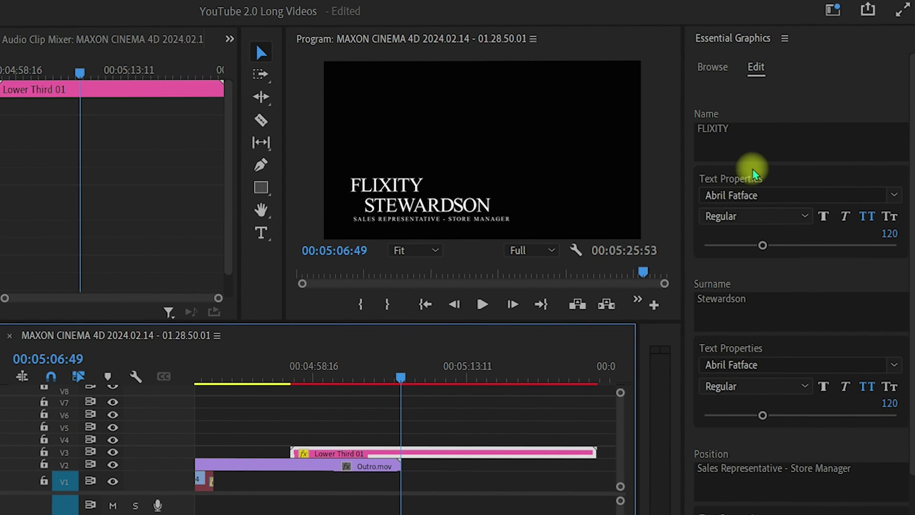
left_click(769, 196)
type("ari")
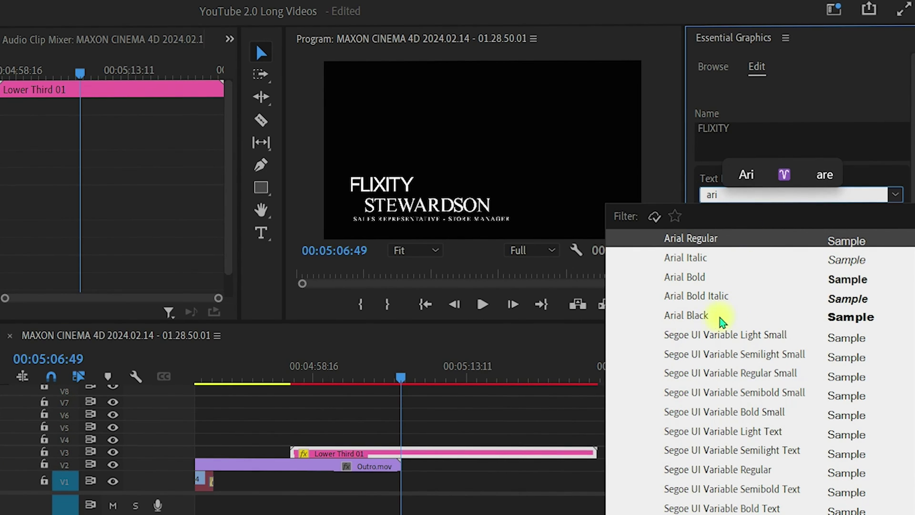
left_click(699, 316)
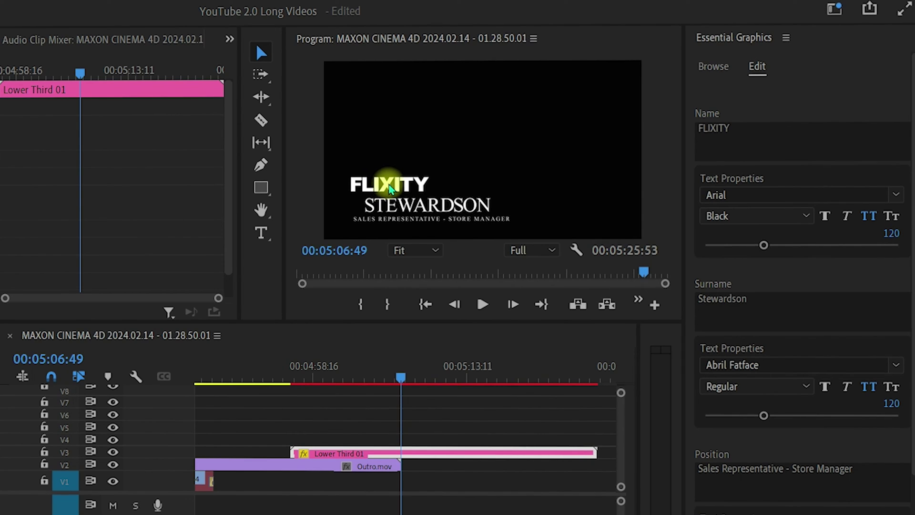
left_click(828, 220)
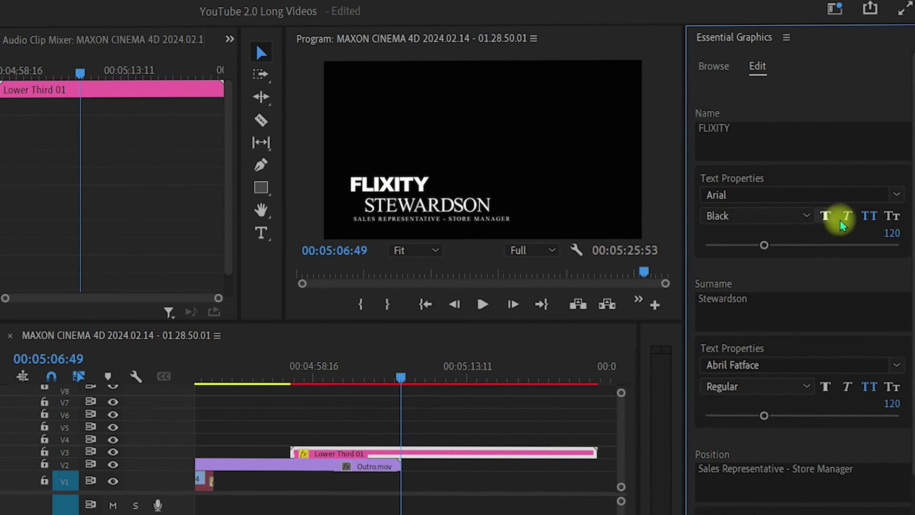
left_click(848, 219)
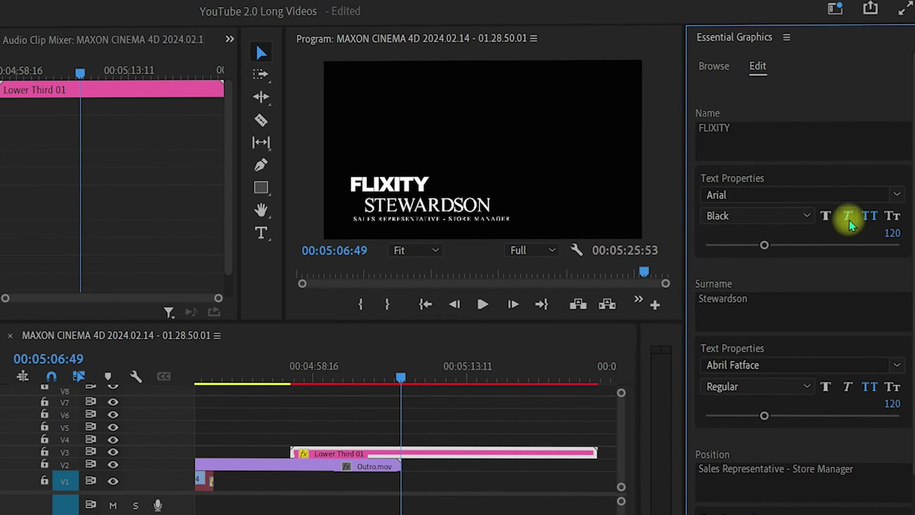
mouse_move(772, 245)
left_mouse_down()
mouse_move(758, 245)
mouse_move(784, 247)
mouse_move(768, 246)
left_mouse_up()
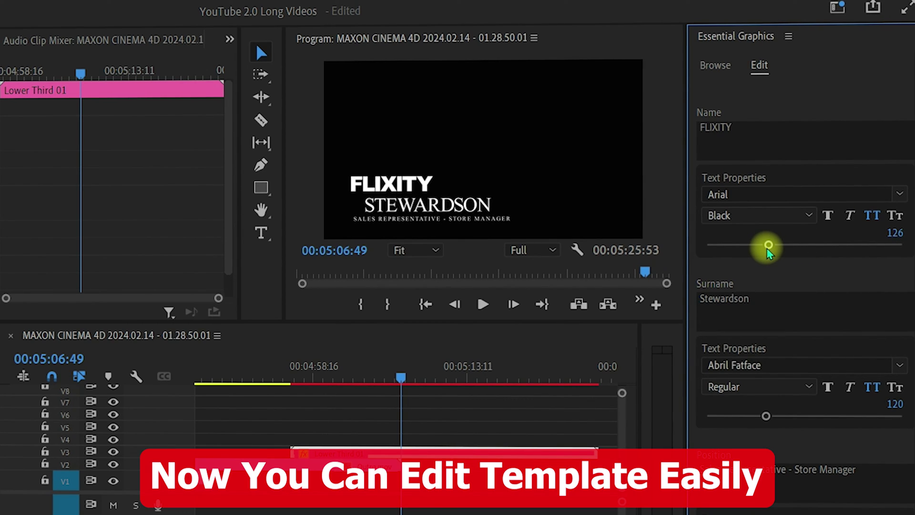
- Change the surname line text to Youtube
left_click(775, 308)
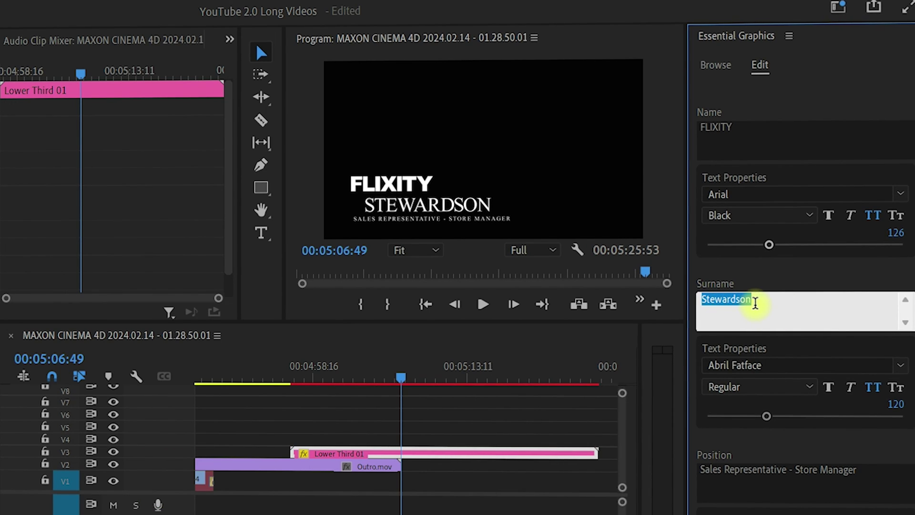
type("Youtube")
left_click(773, 348)
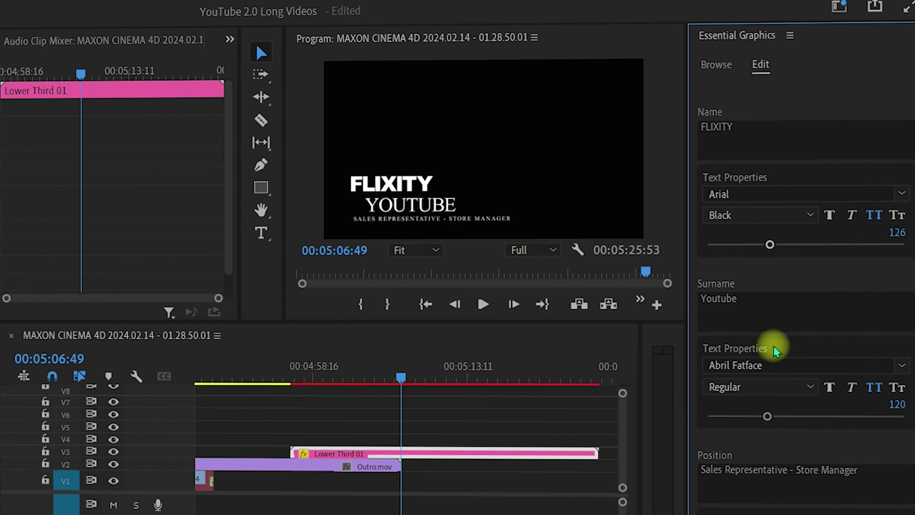